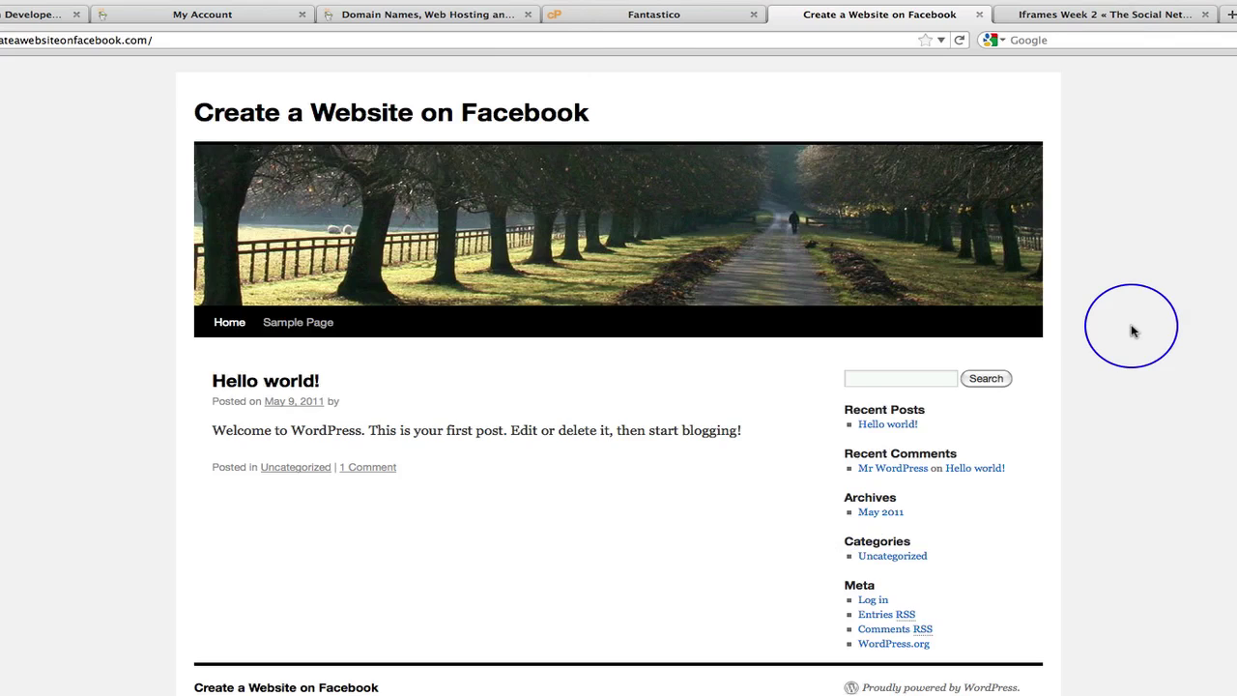
Step: Download SNA-Iframes-Simple.zip from the Iframes Week 2 page and save it to disk
left_click(1092, 18)
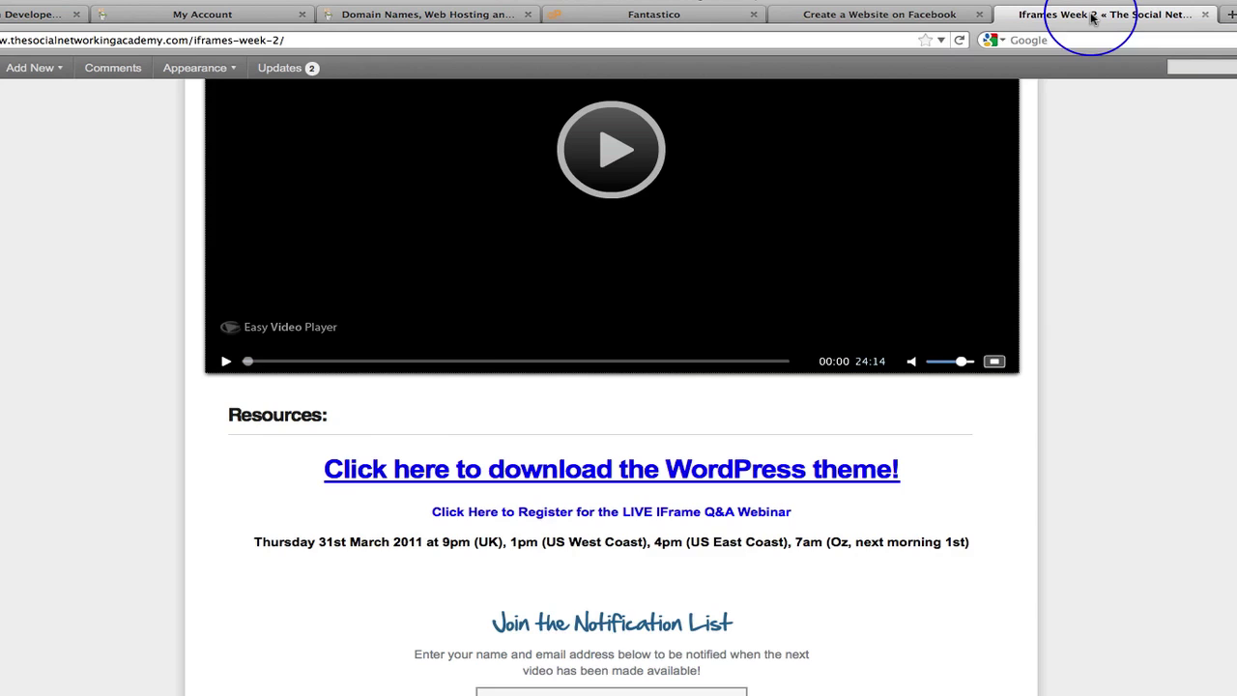
left_click(593, 475)
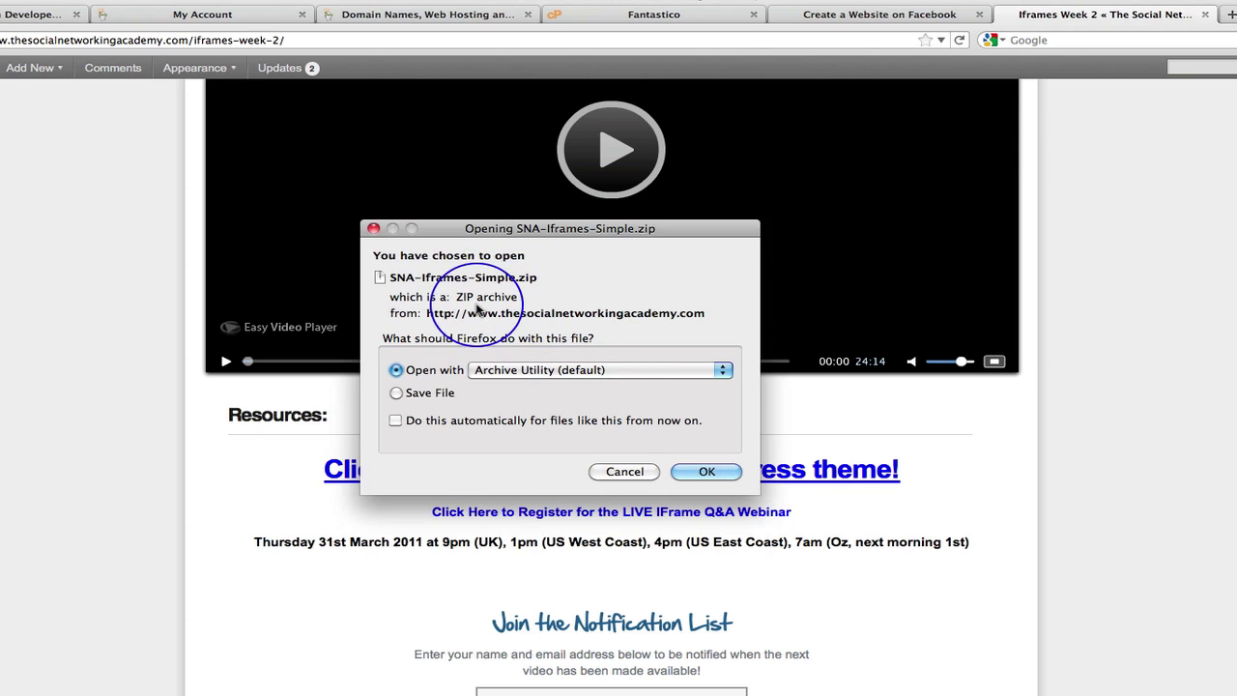
left_click(396, 392)
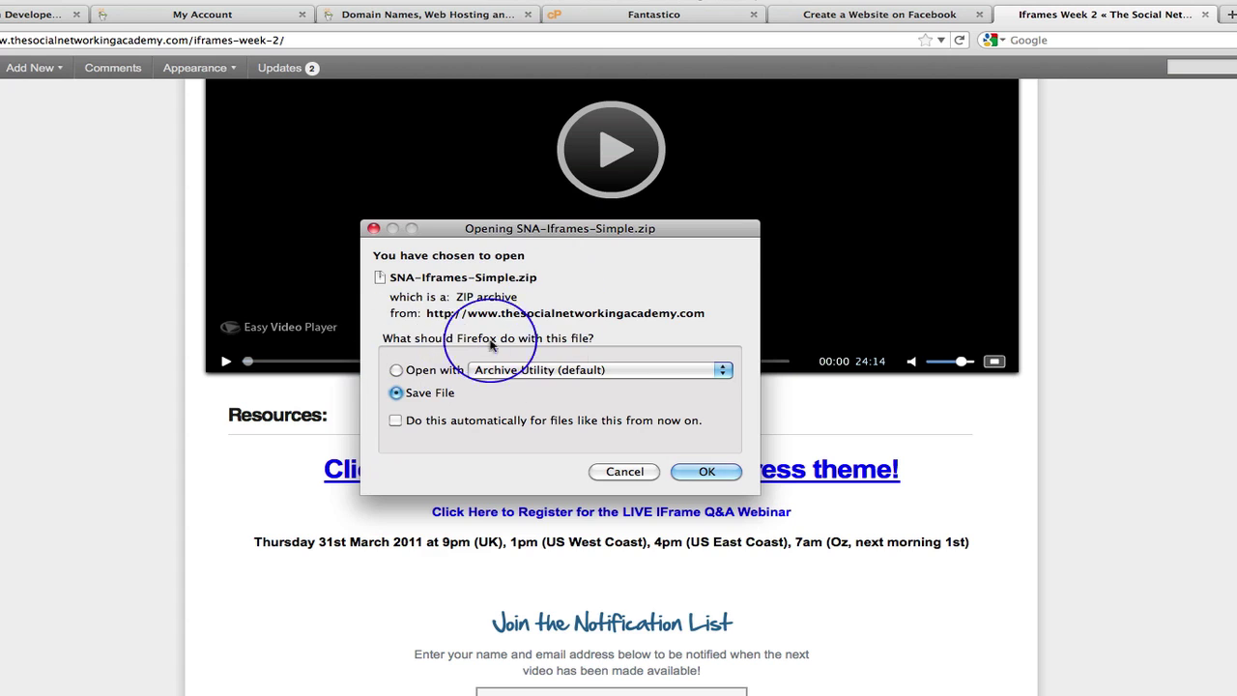
left_click(706, 473)
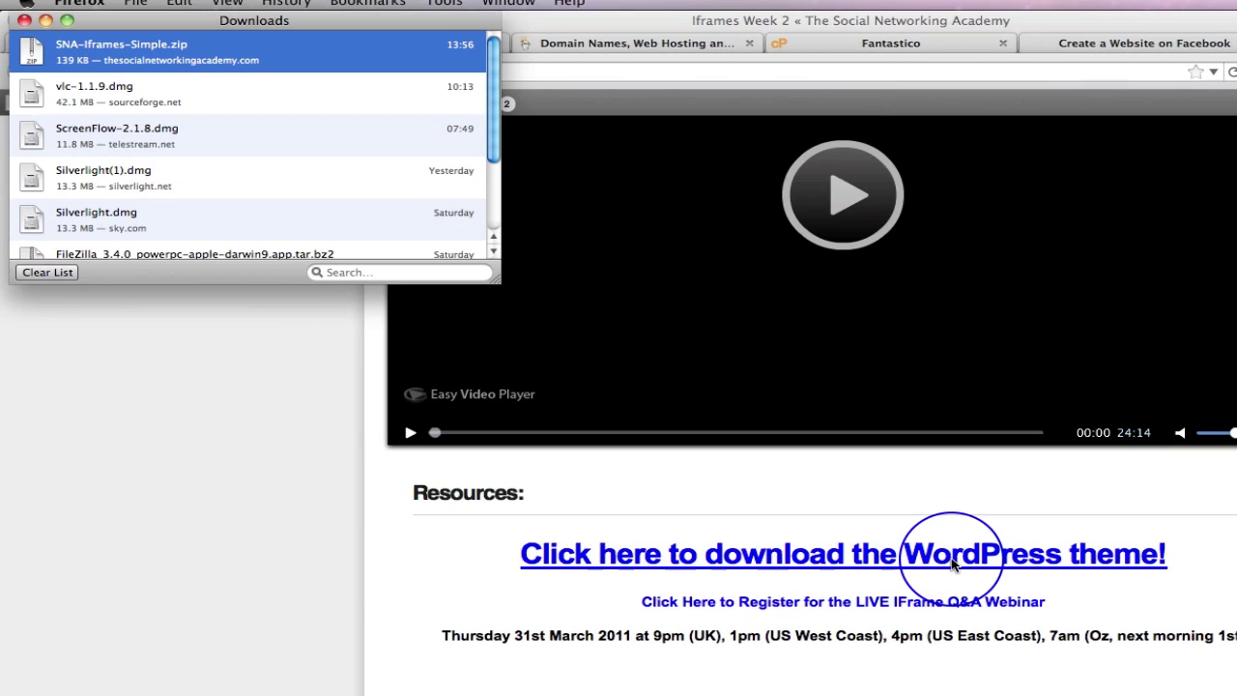
Step: Drag SNA-Iframes-Simple.zip from Downloads to the Desktop in Finder, then close both Finder windows
right_click(311, 54)
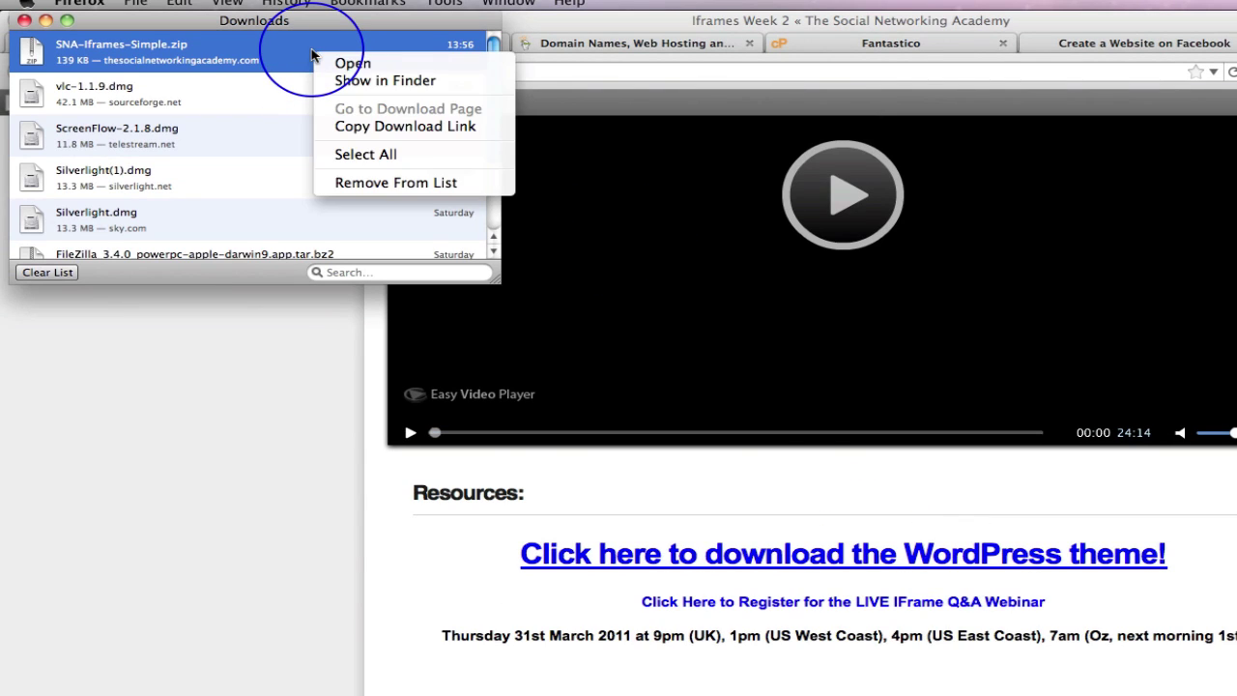
left_click(355, 82)
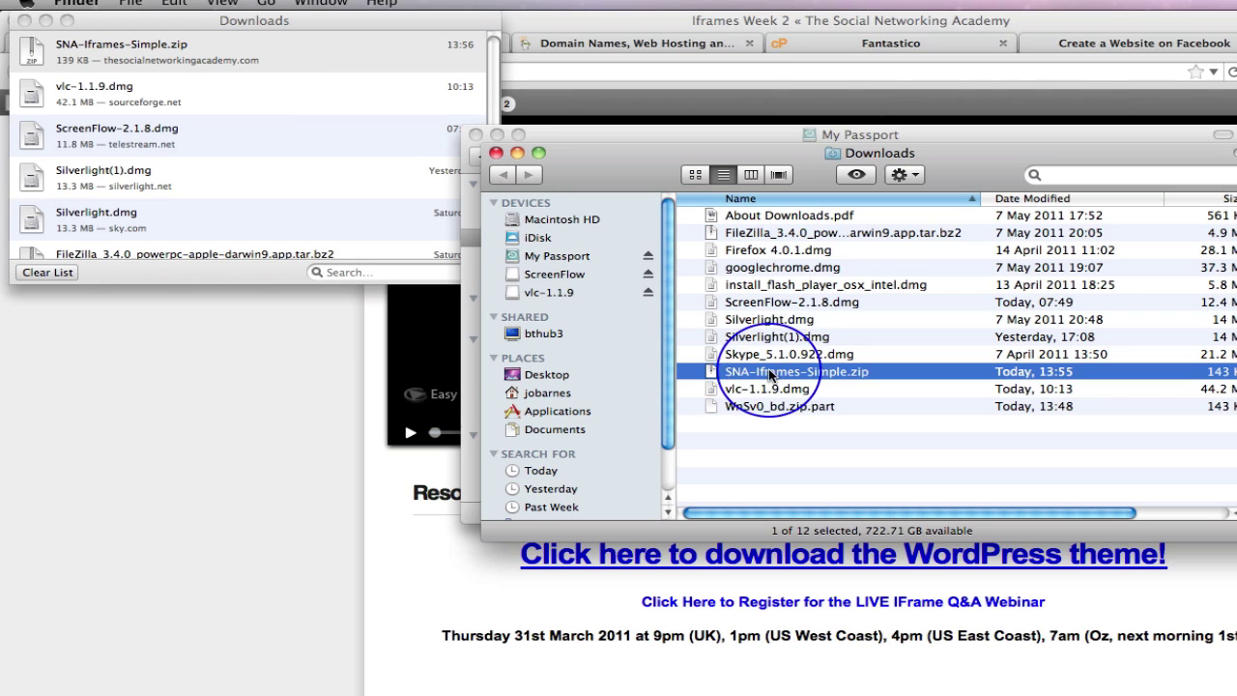
left_click_drag(769, 369, 544, 379)
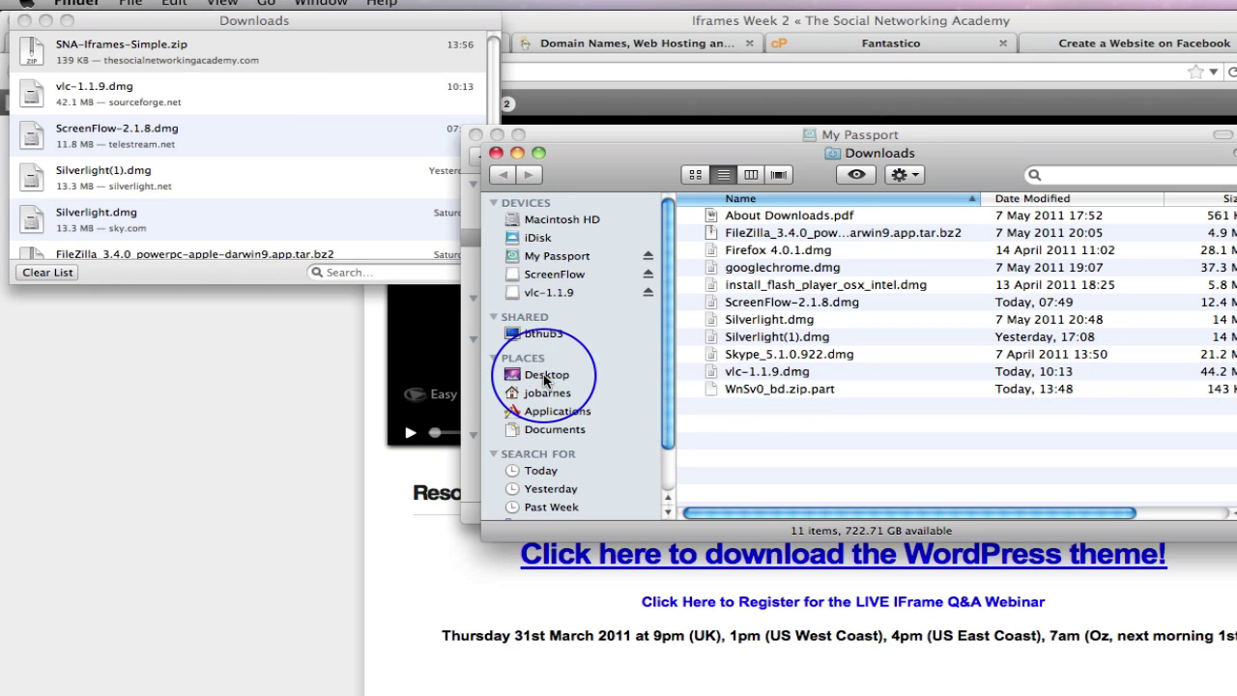
left_click(544, 379)
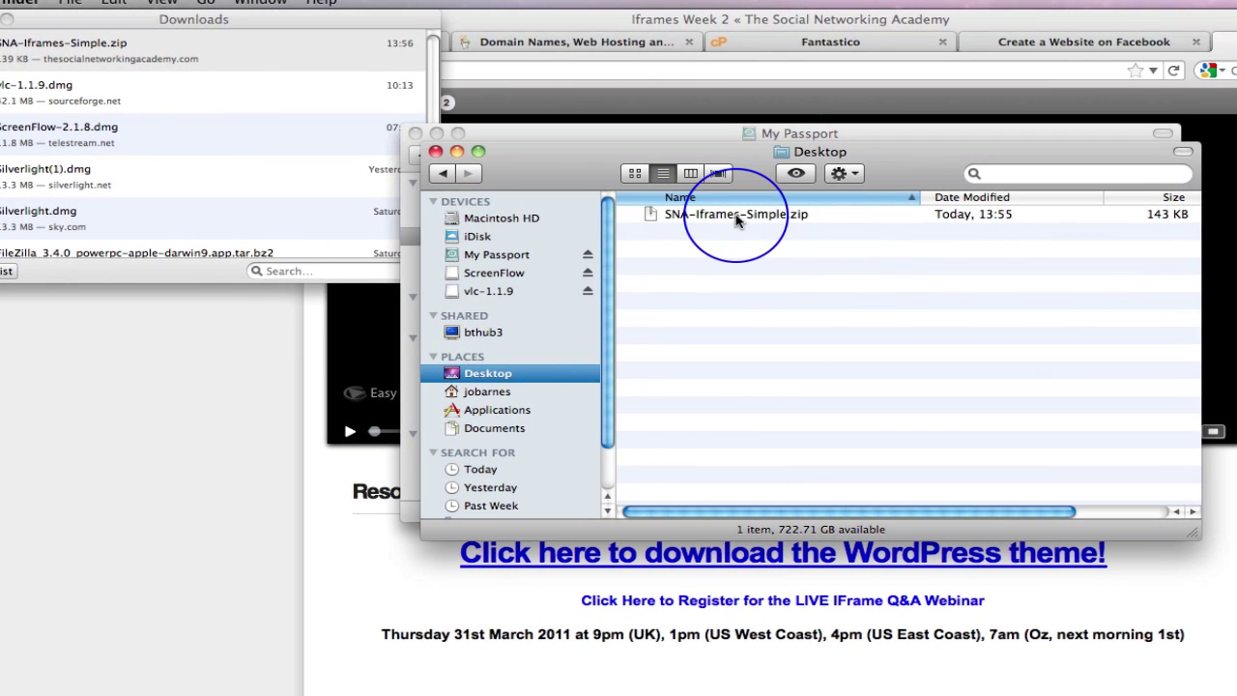
left_click(435, 152)
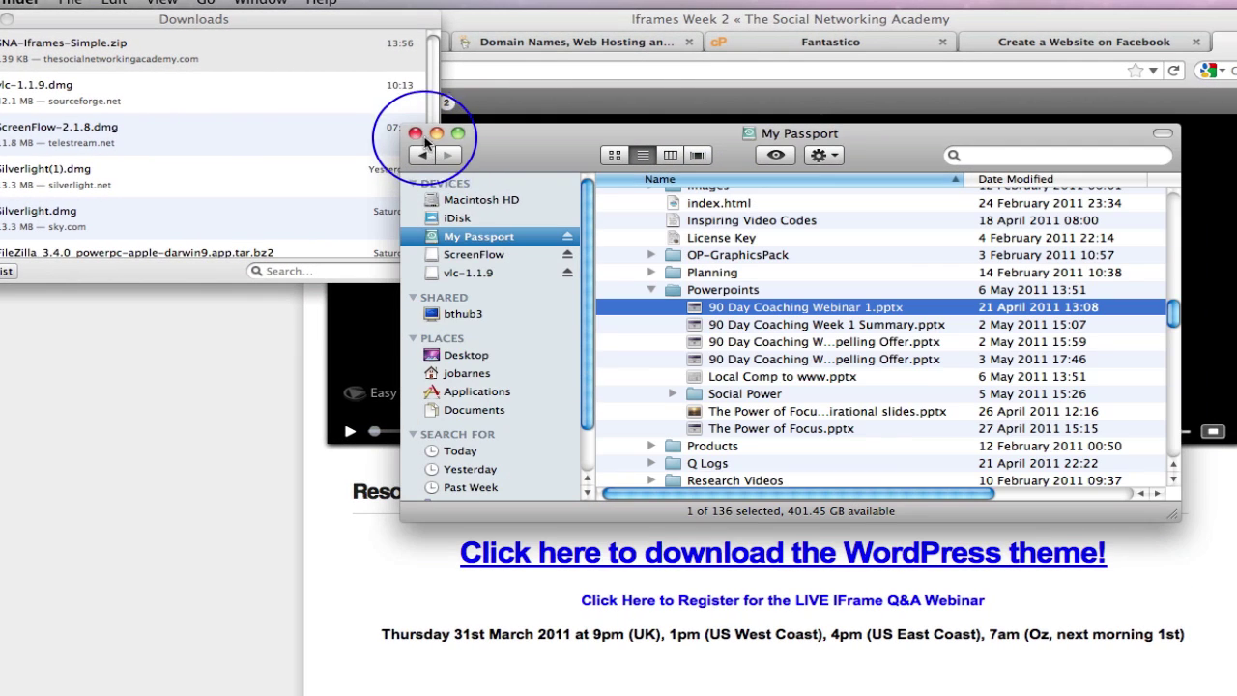
left_click(413, 135)
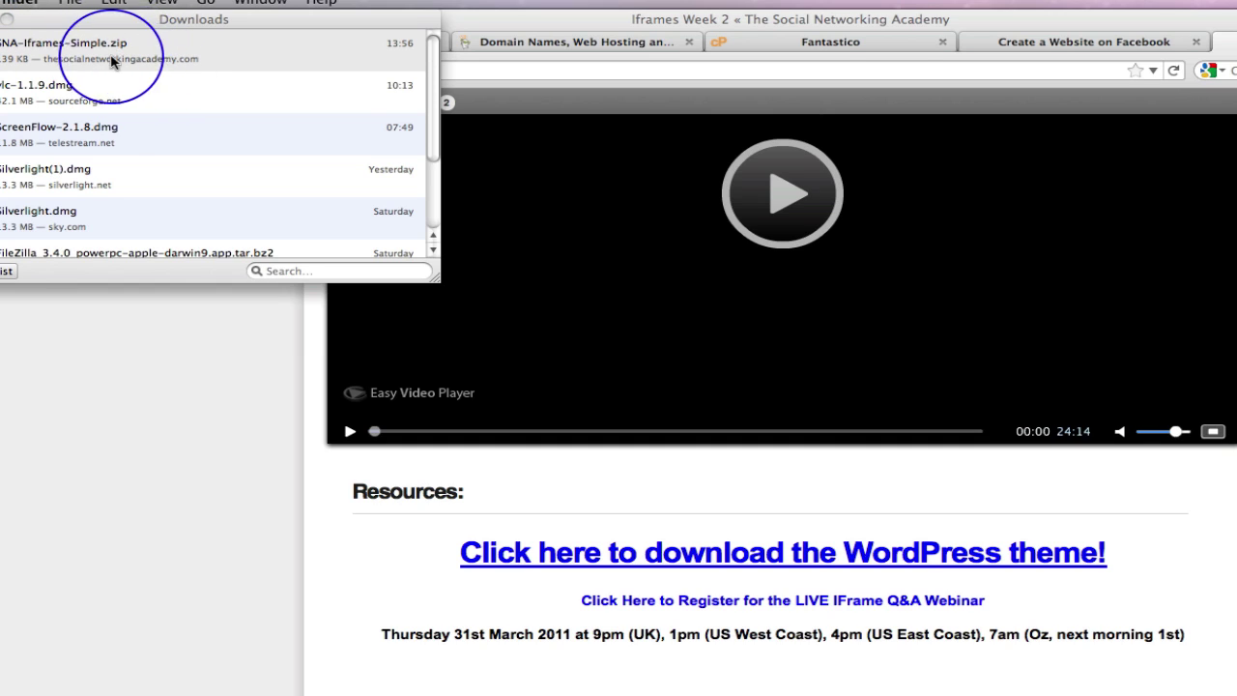
Step: Log in to the Create a Website on Facebook site with the account password, declining to save it
left_click(5, 16)
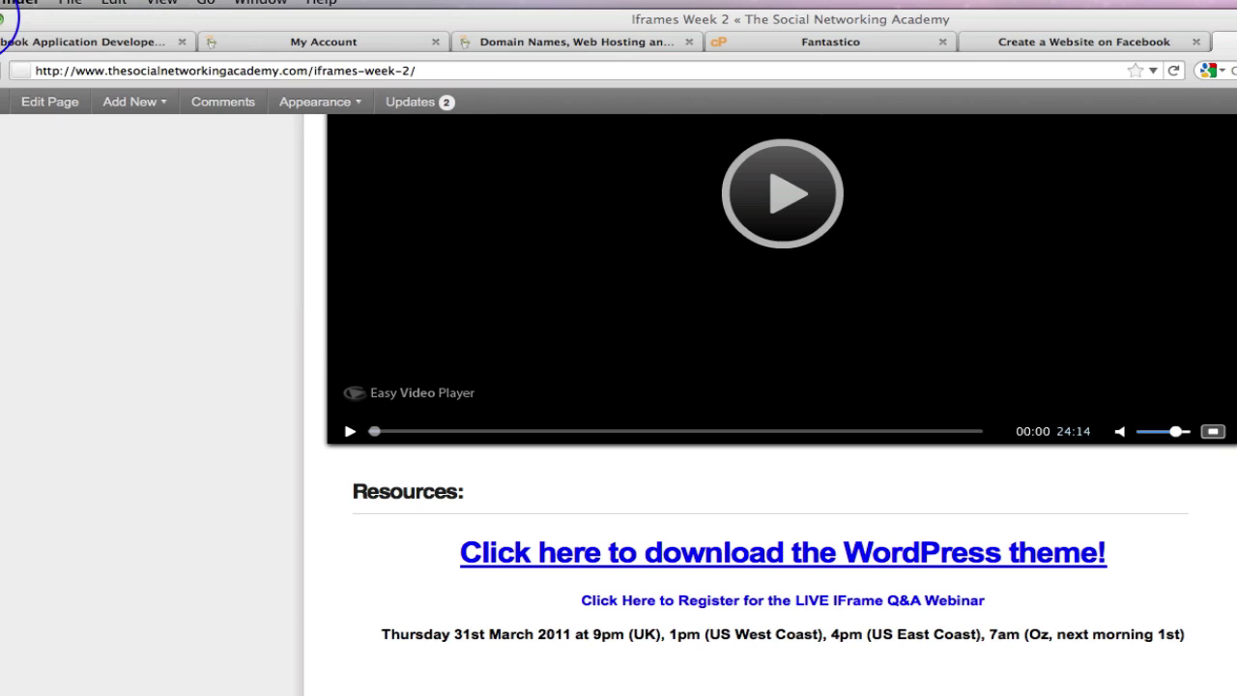
left_click(1034, 47)
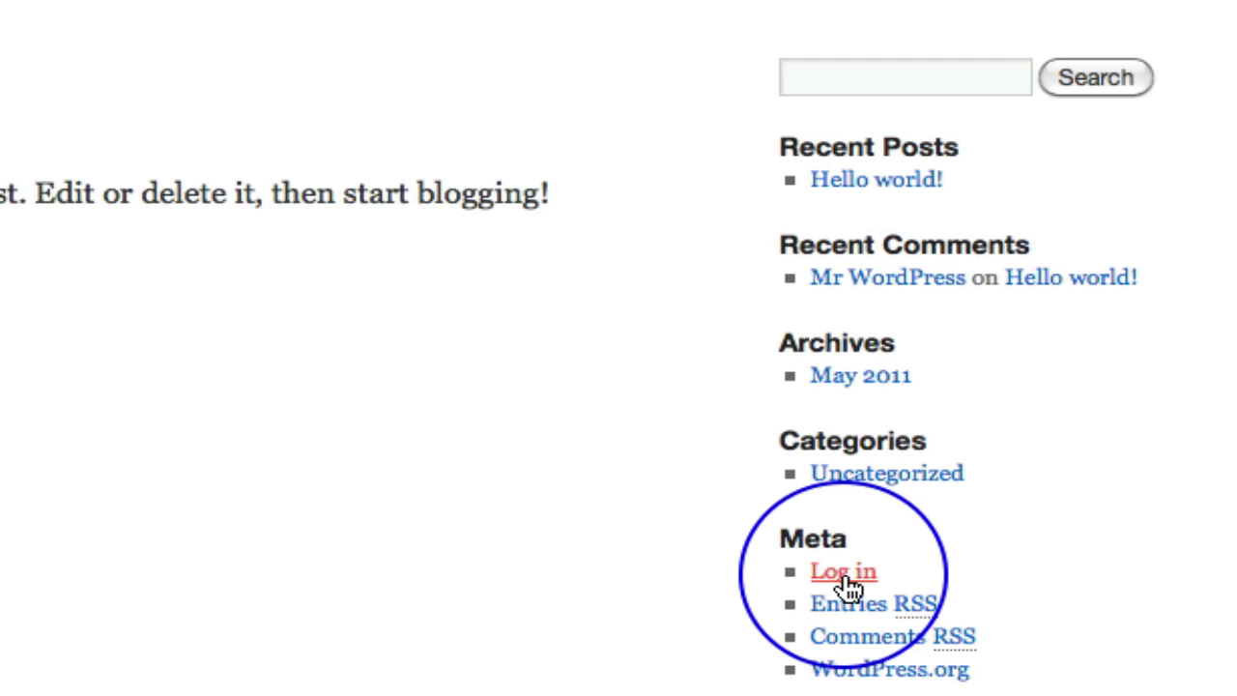
left_click(843, 575)
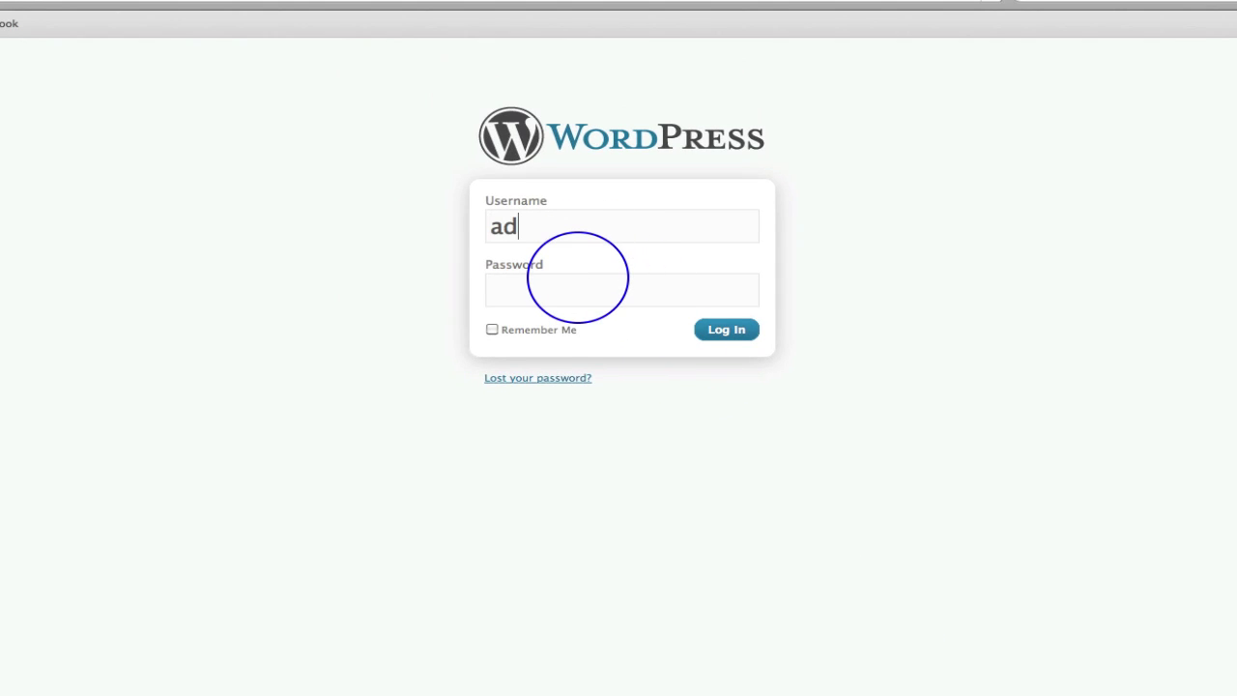
left_click(524, 293)
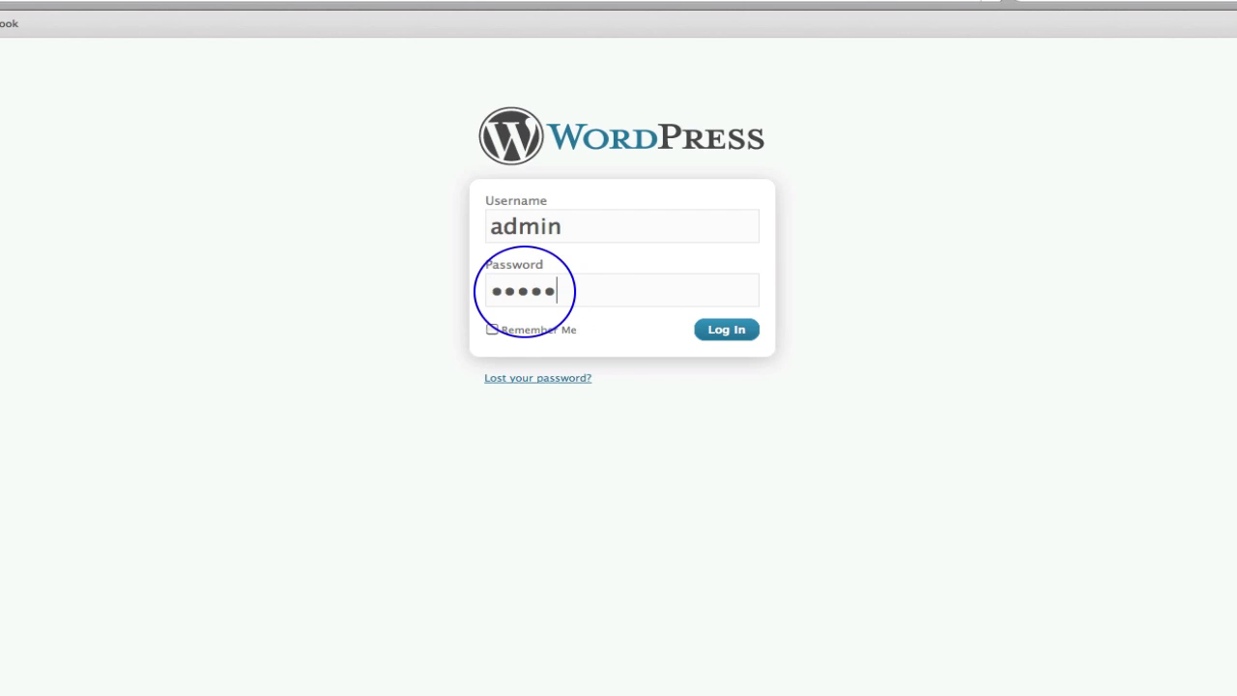
left_click(727, 331)
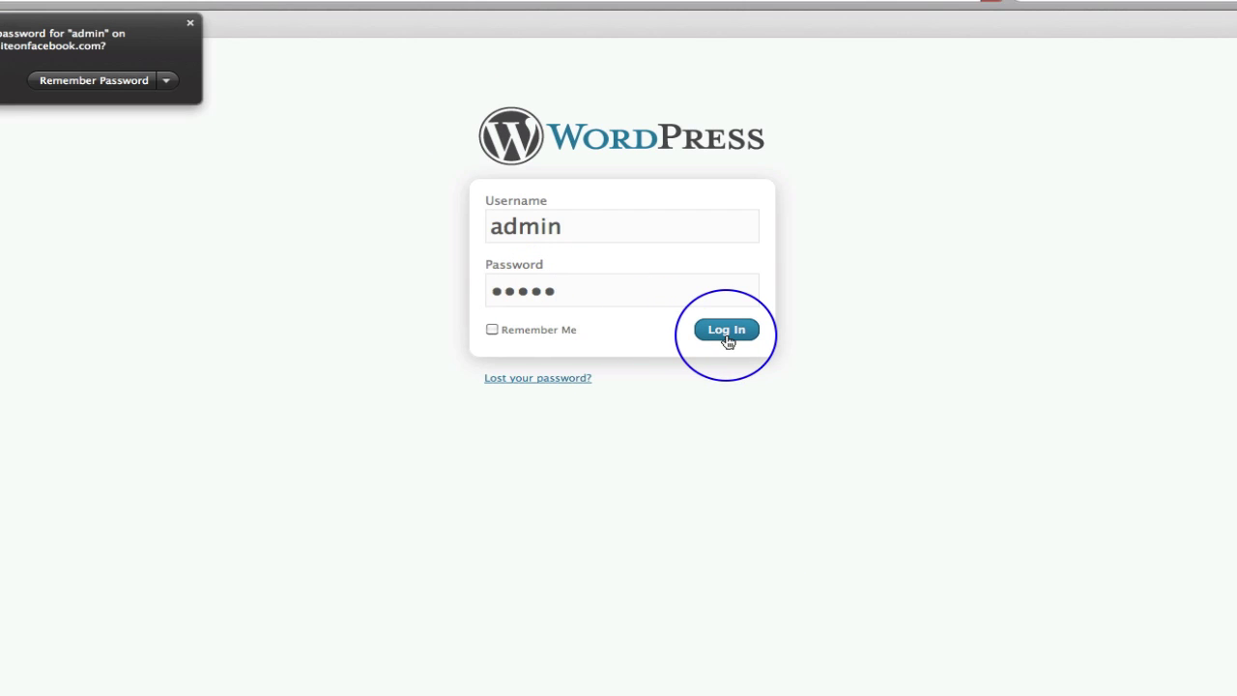
left_click(190, 22)
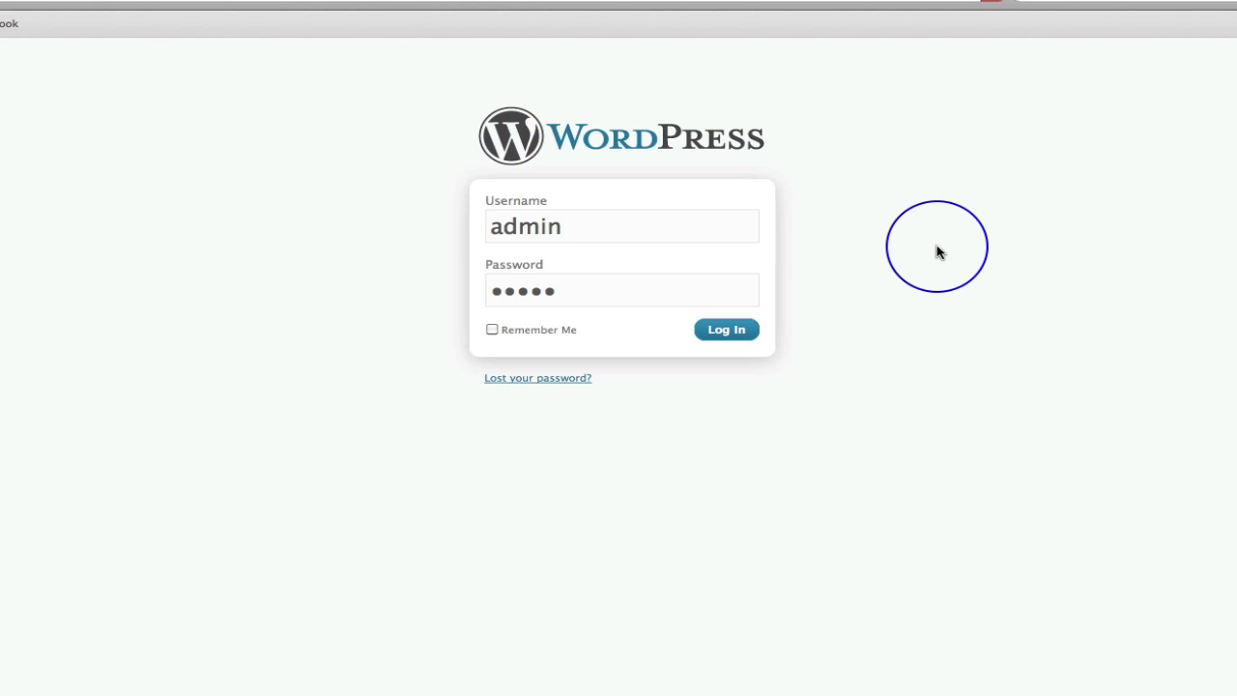
key("Return")
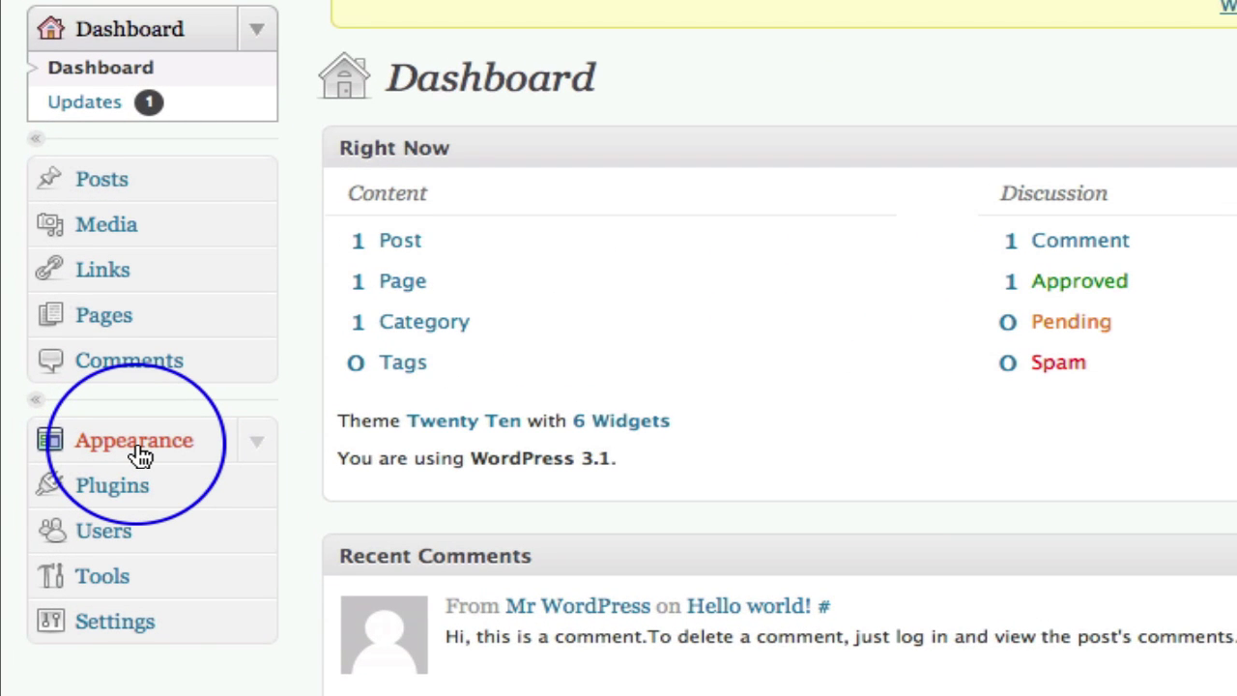
Step: Open Appearance to show Manage Themes, where Twenty Ten 1.2 is the current theme
left_click(135, 440)
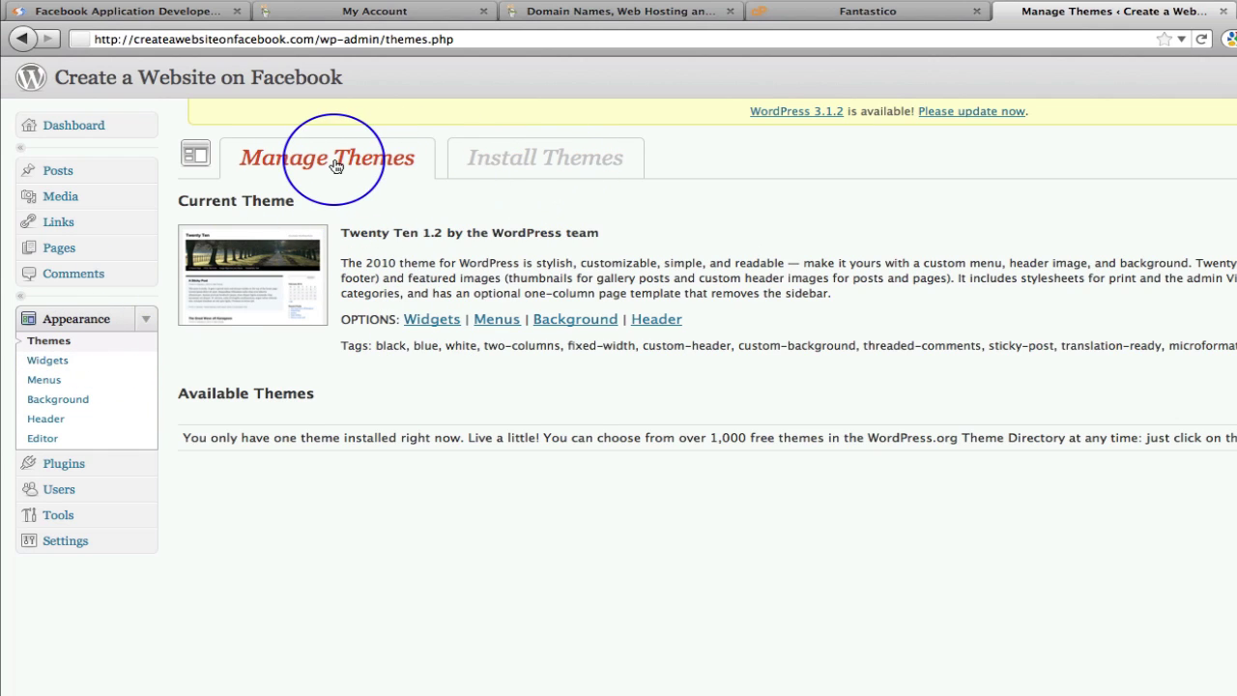
Step: Open the Install Themes Upload page, zoomed in two steps for readability
left_click(552, 166)
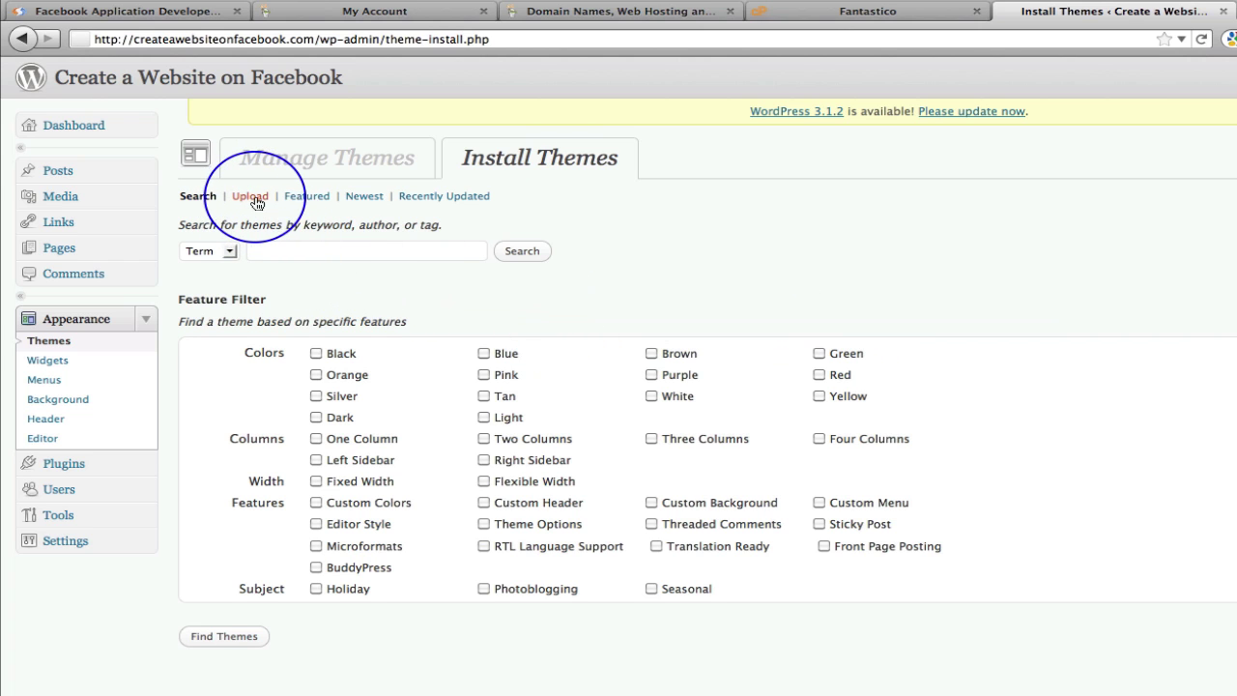
key("super+plus")
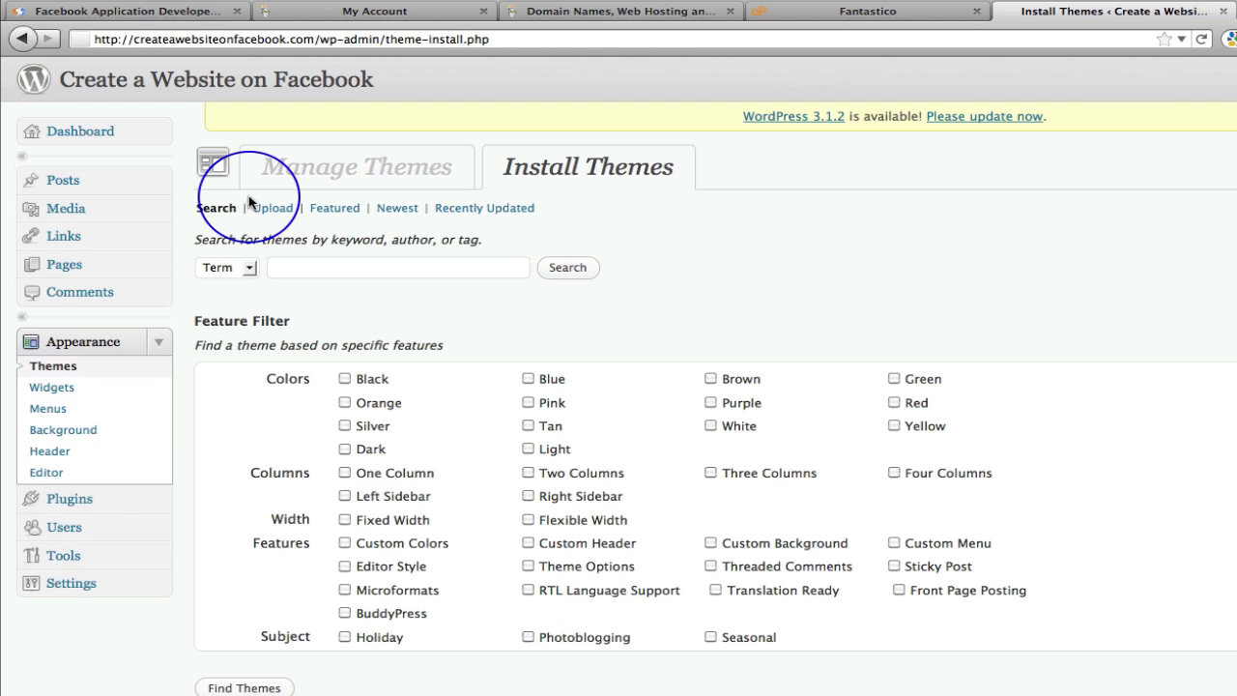
key("super+plus")
key("super+plus")
key("super+plus")
key("super+plus")
key("super+plus")
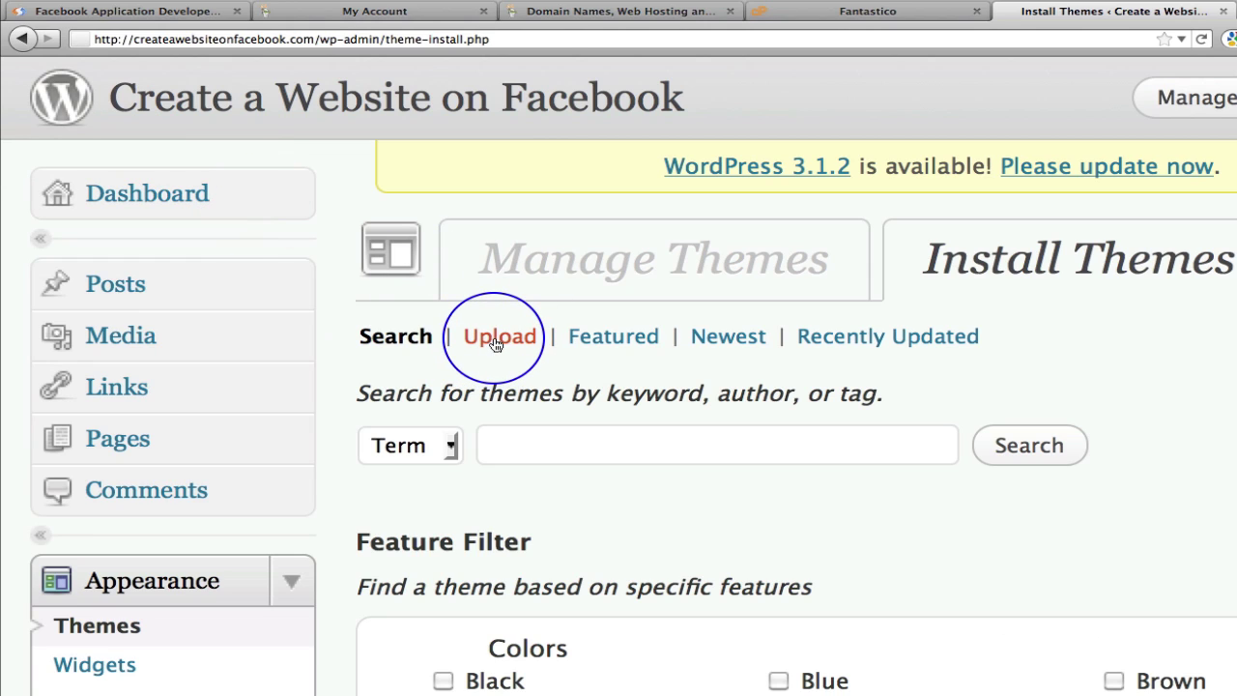
left_click(496, 345)
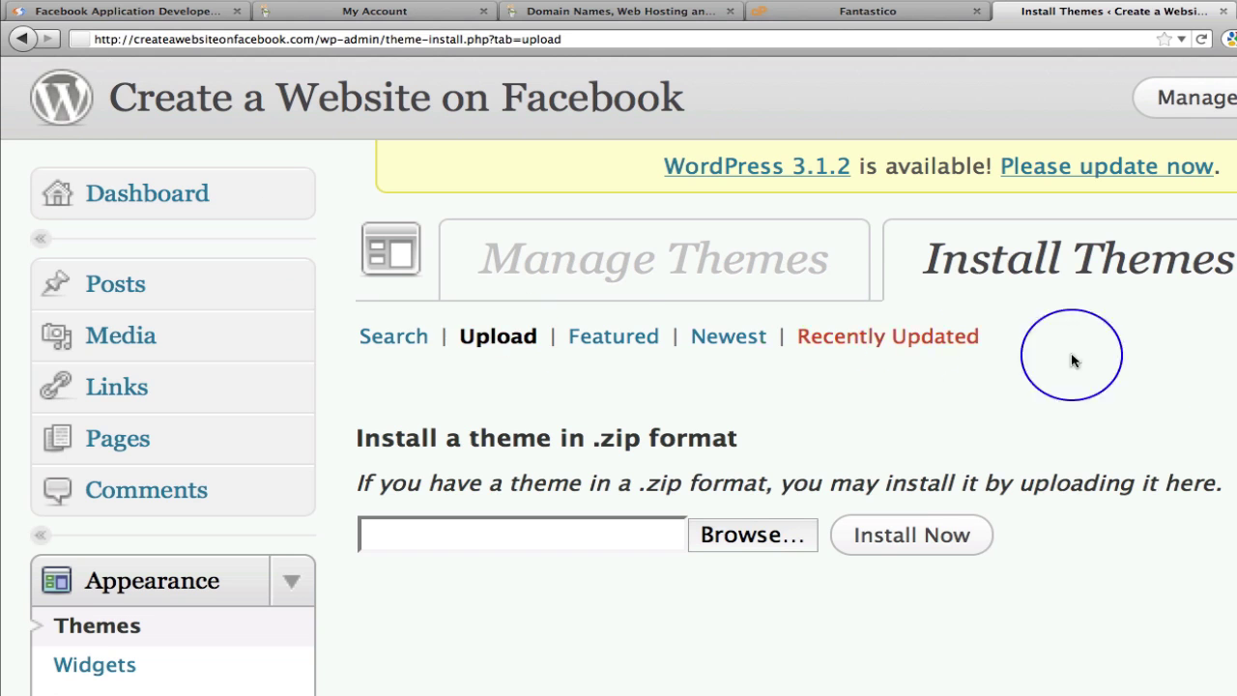
scroll(1233, 387, "down", 3)
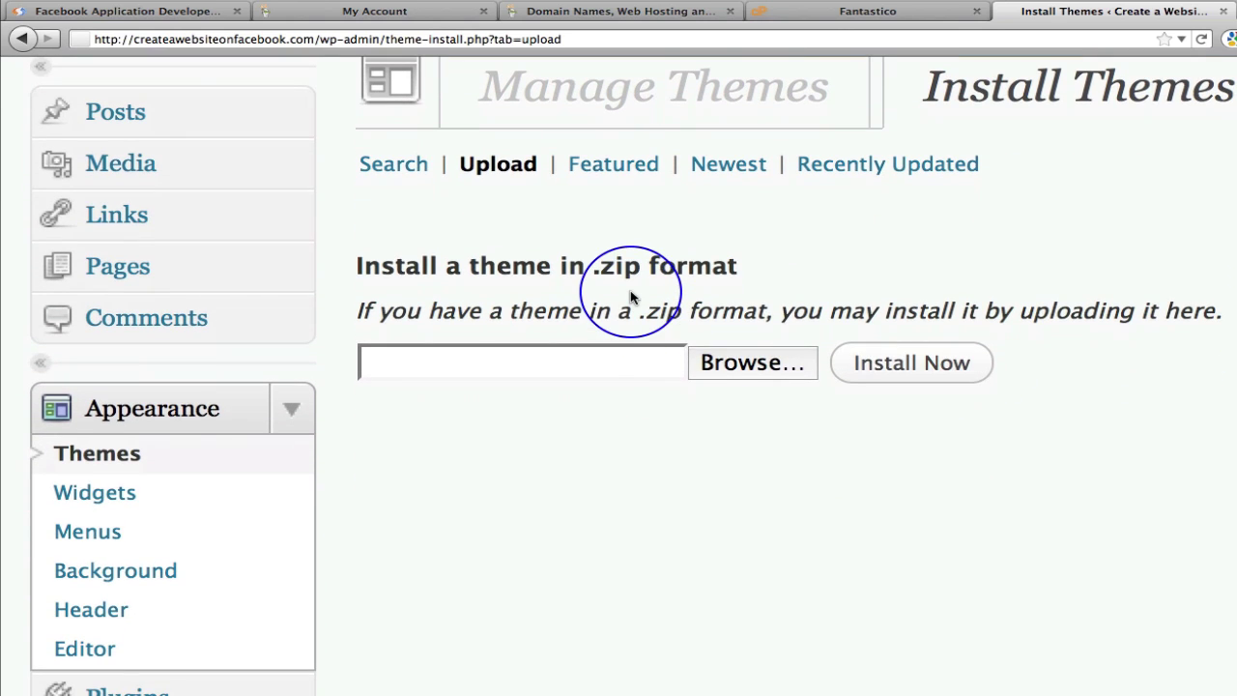
Step: Choose SNA-Iframes-Simple.zip on the Desktop as the theme package to upload
left_click(740, 375)
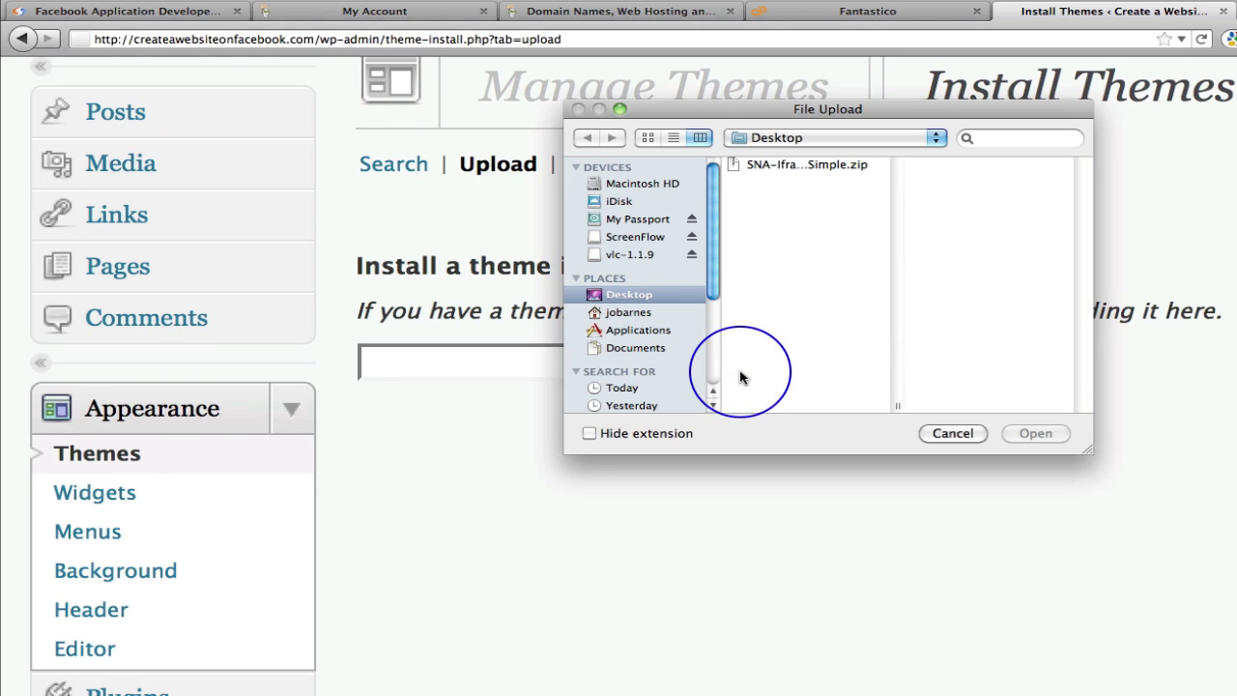
left_click(802, 170)
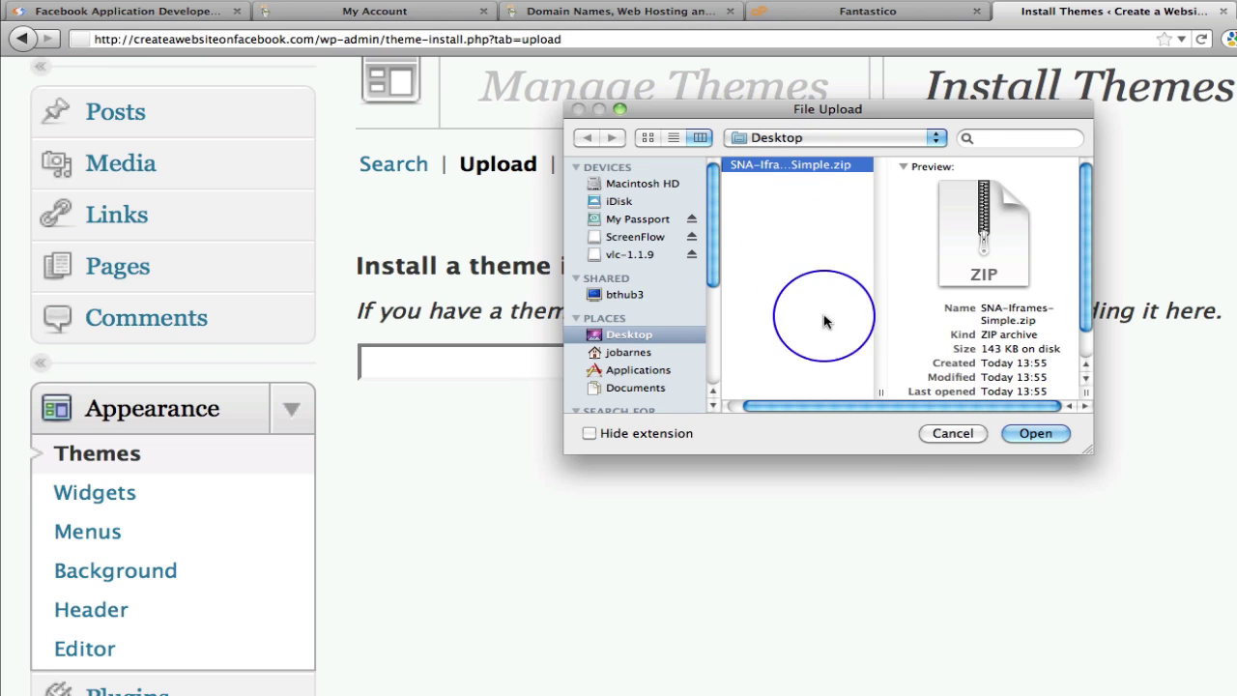
left_click(1036, 433)
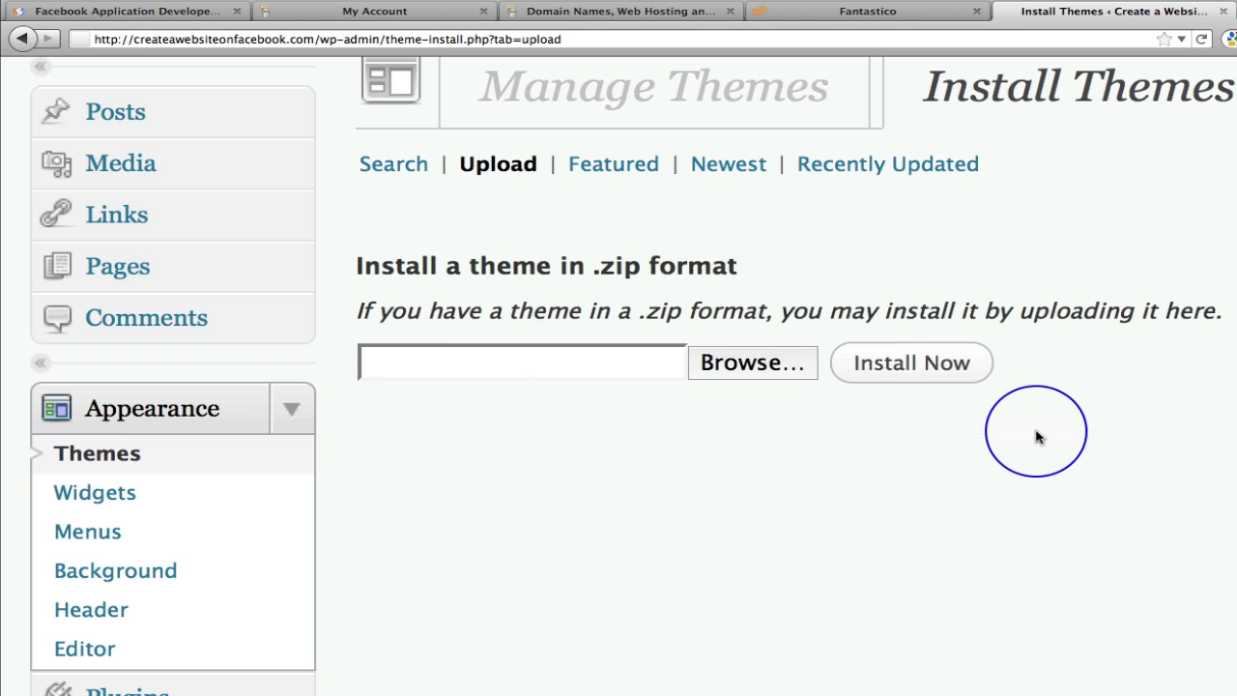
Step: Install the uploaded SNA-Iframes-Simple.zip theme and zoom the page back out three steps
left_click(930, 374)
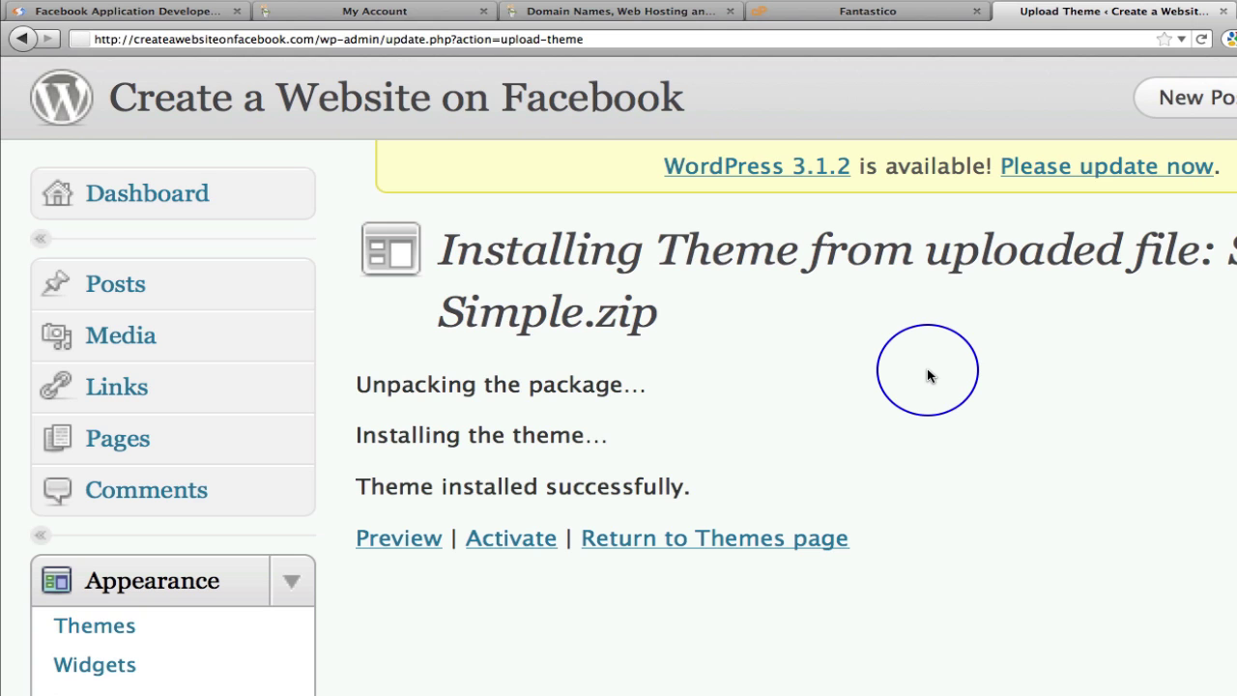
key("super+minus")
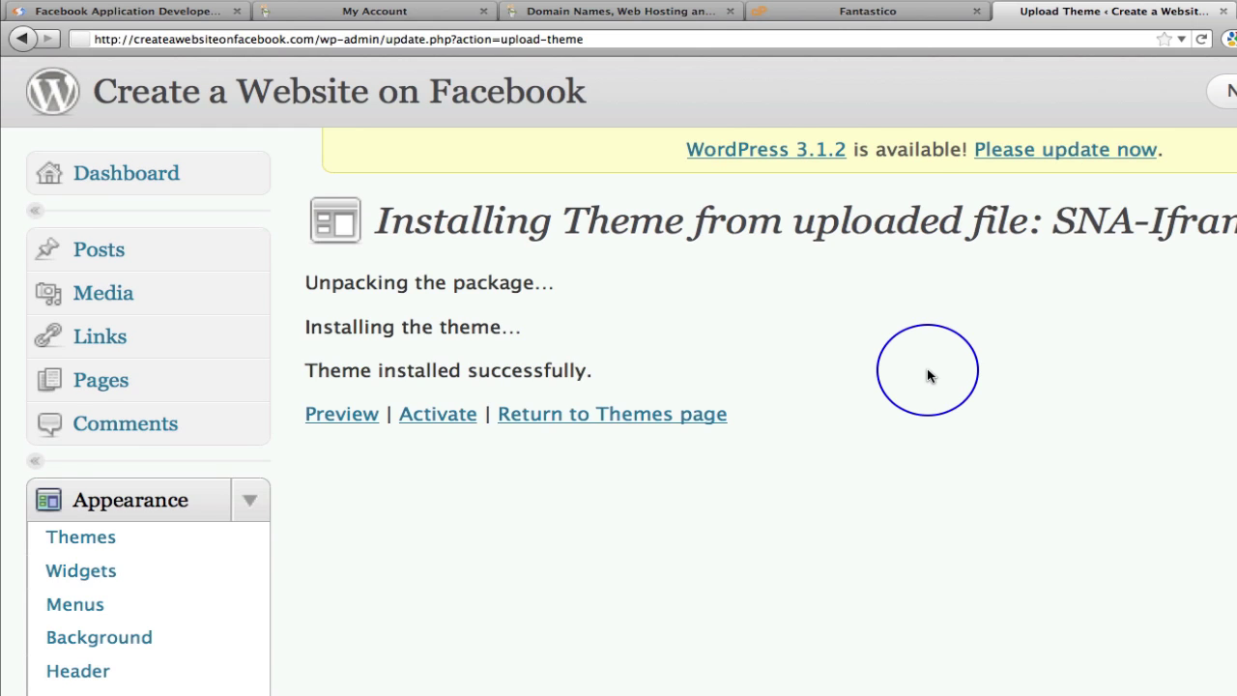
key("super+minus")
key("super+minus")
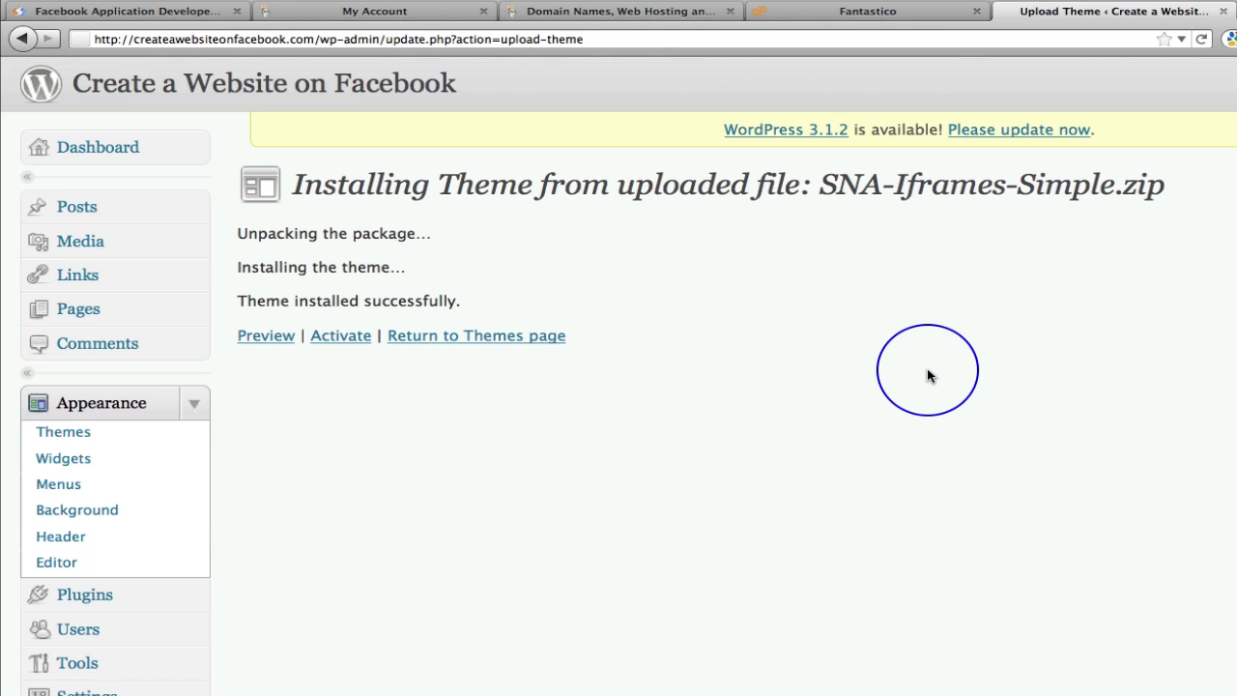
key("super+minus")
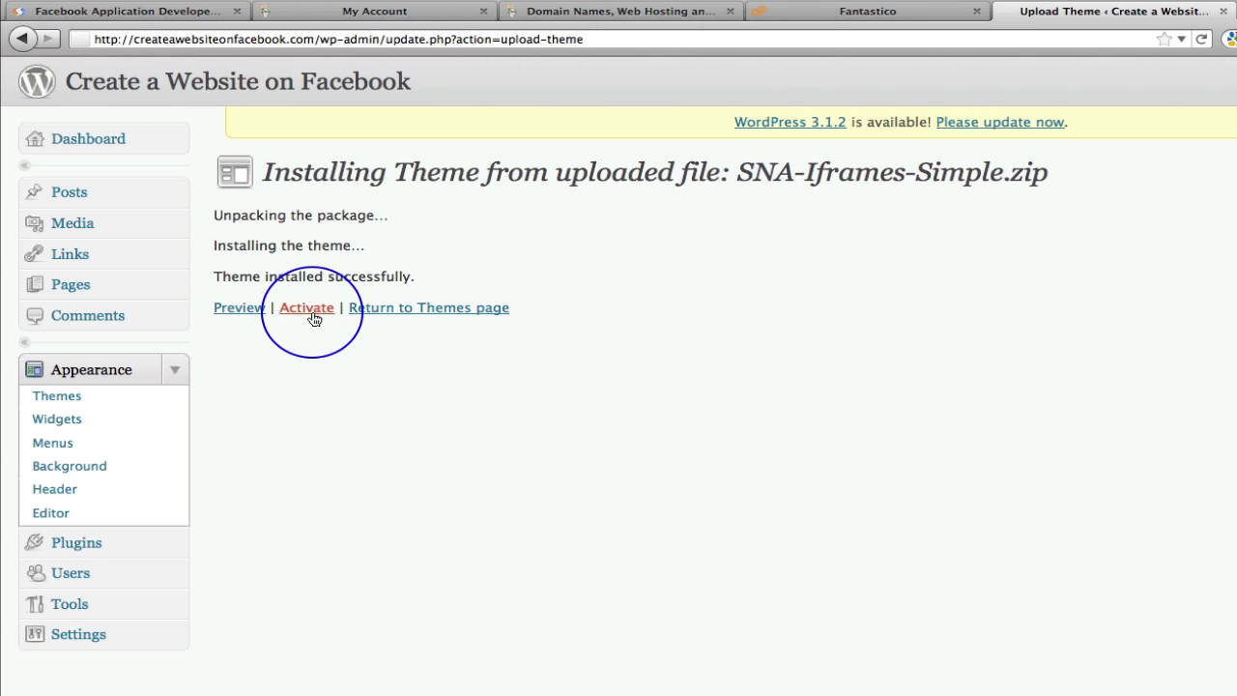
Step: Open the theme Preview in a new tab, view it, then return to the Upload Theme tab
right_click(234, 317)
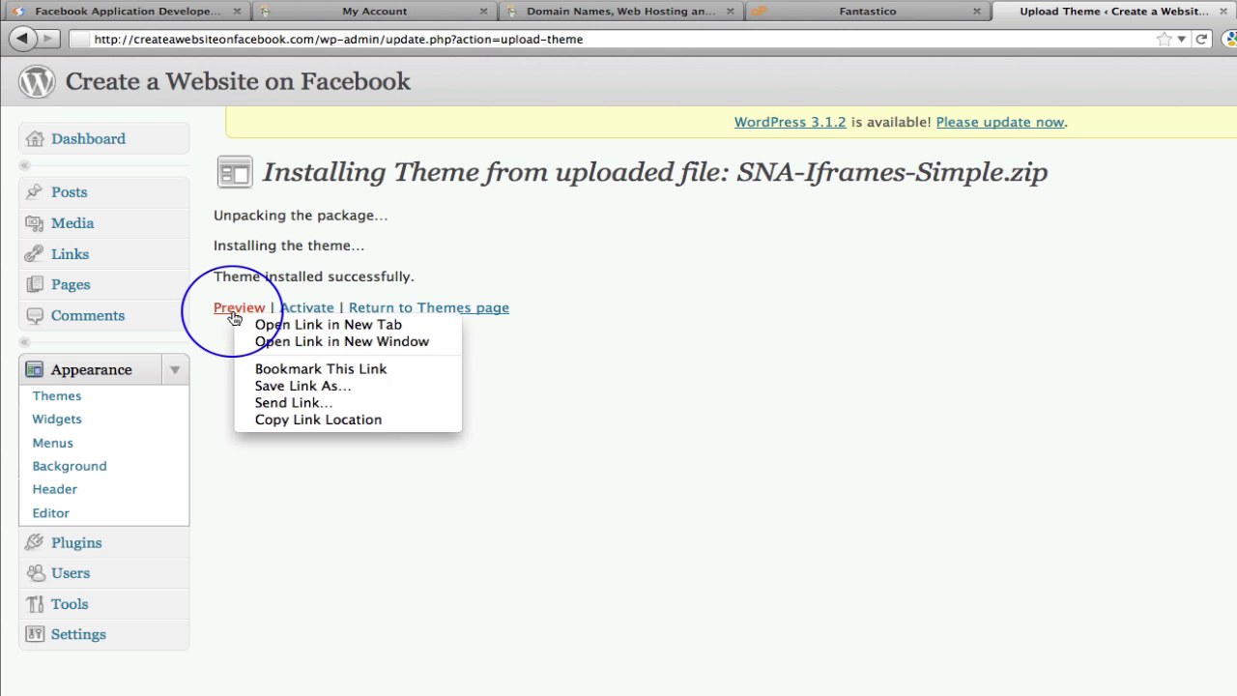
left_click(256, 321)
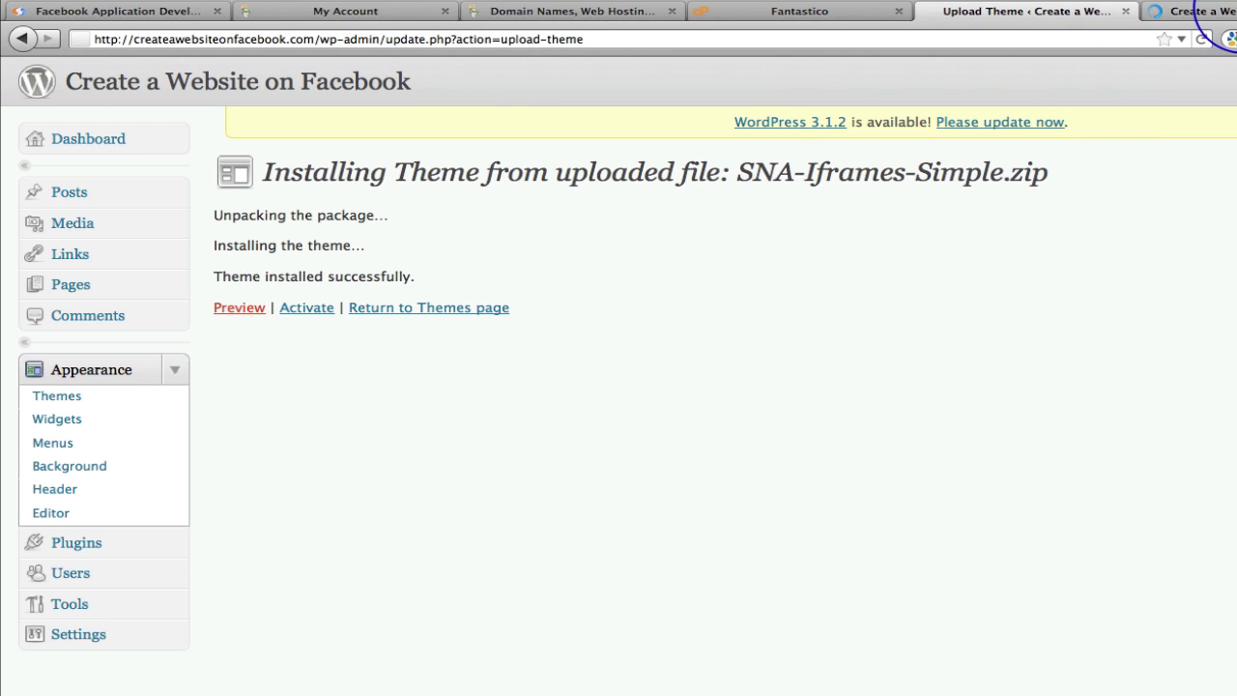
left_click(1198, 11)
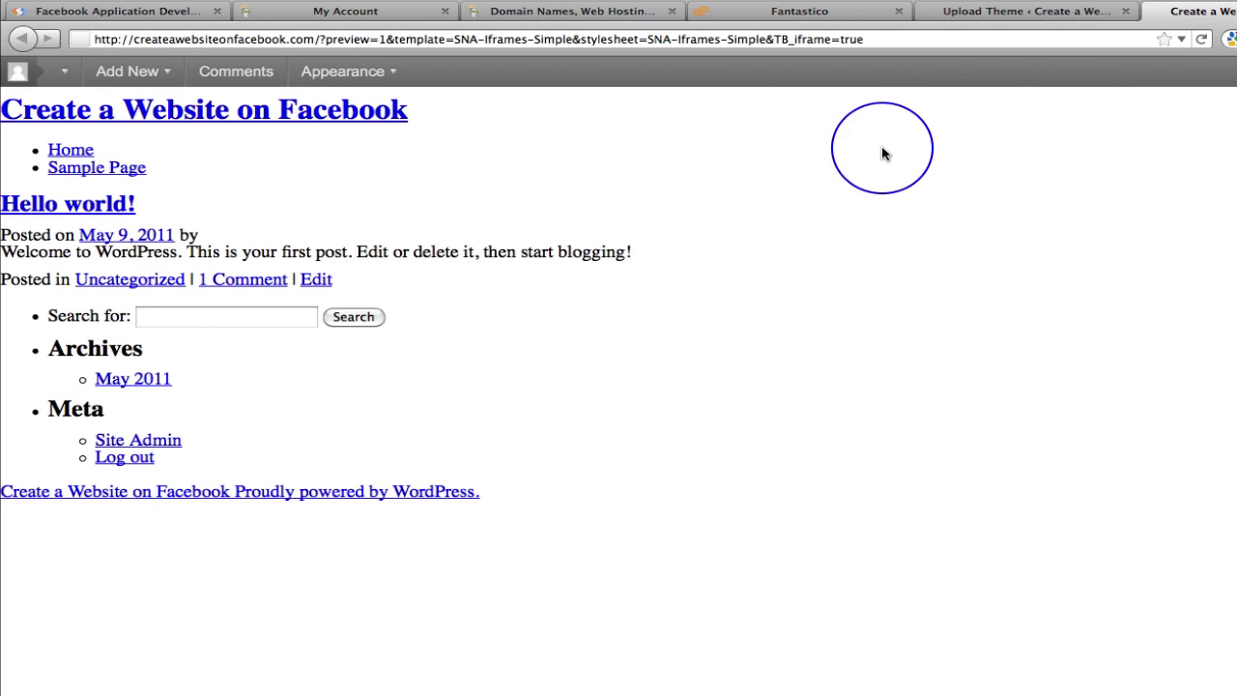
left_click(1009, 11)
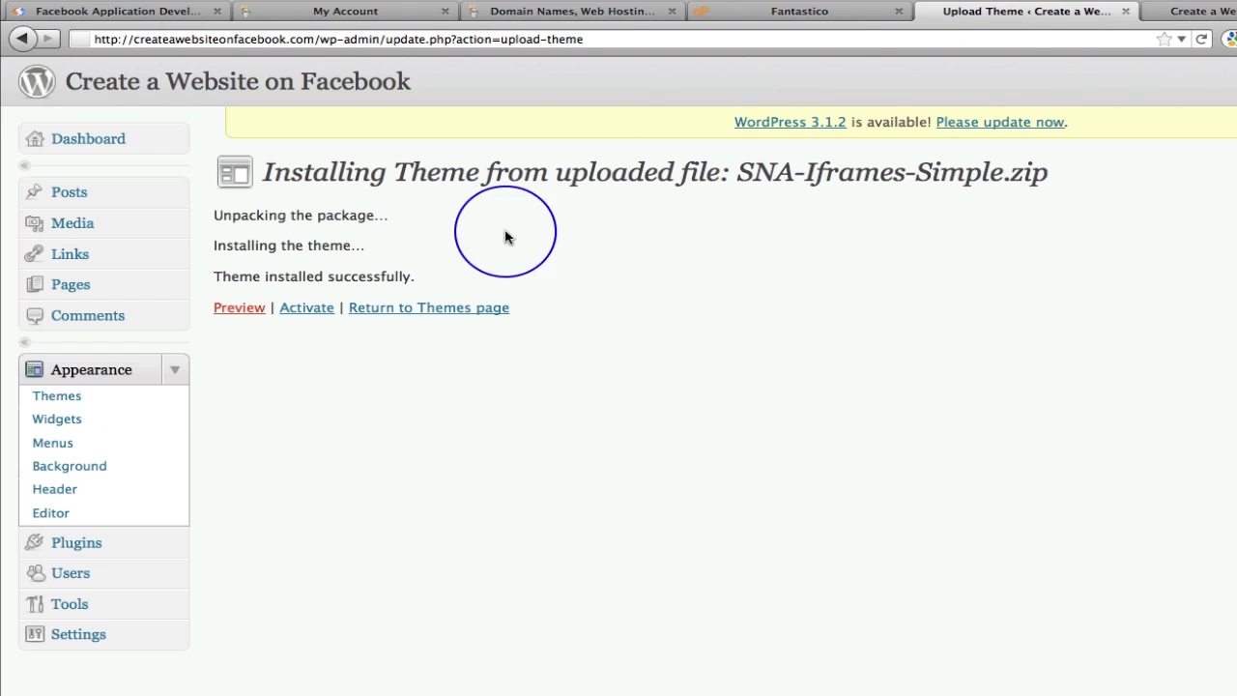
Step: Activate SNA Iframes Simple 1.1 from the install success page
left_click(306, 313)
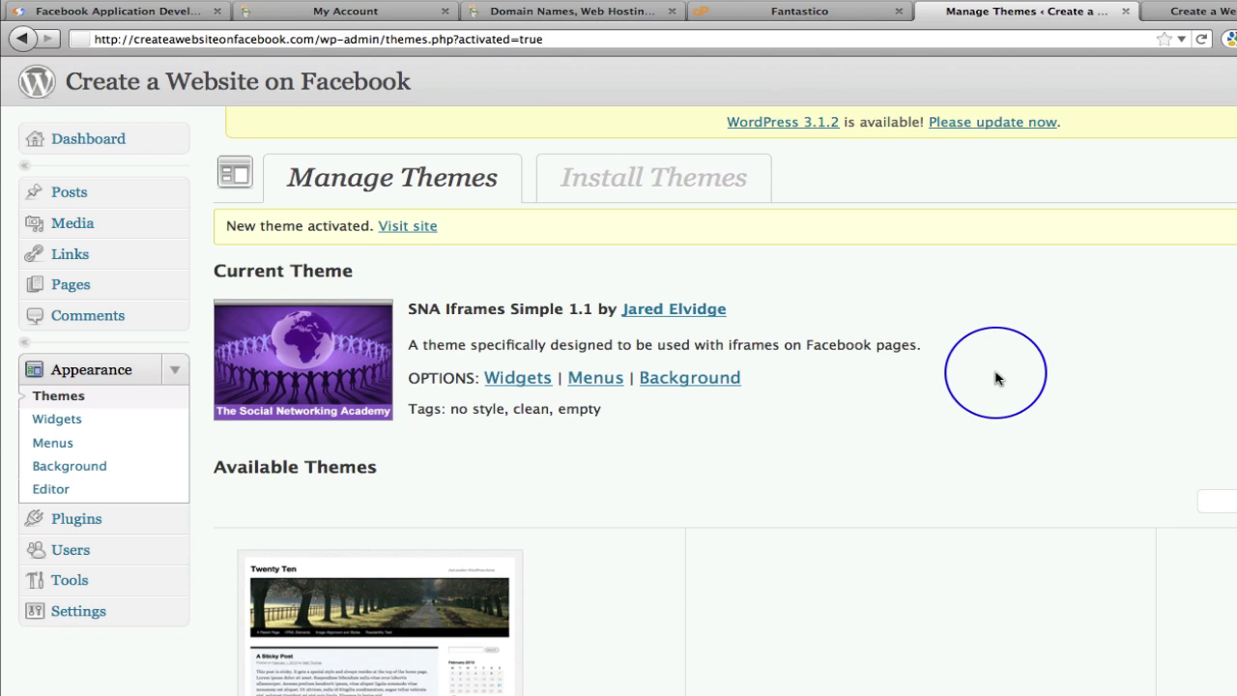
left_click(1199, 11)
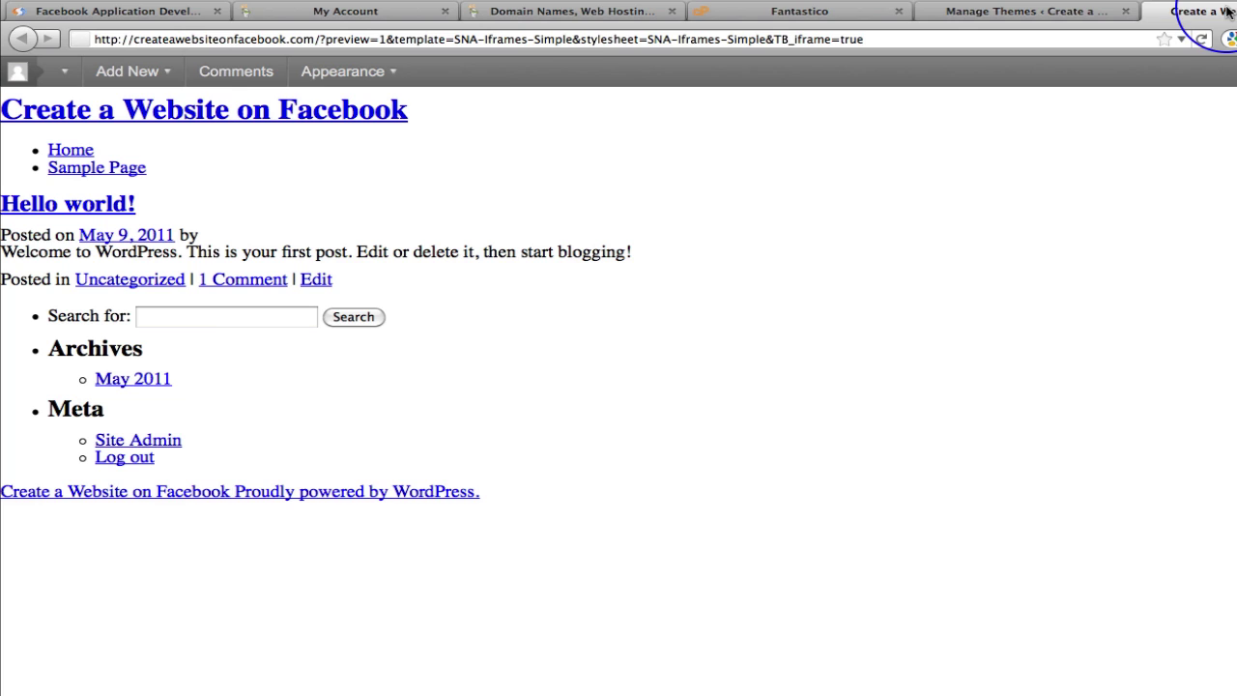
left_click(883, 39)
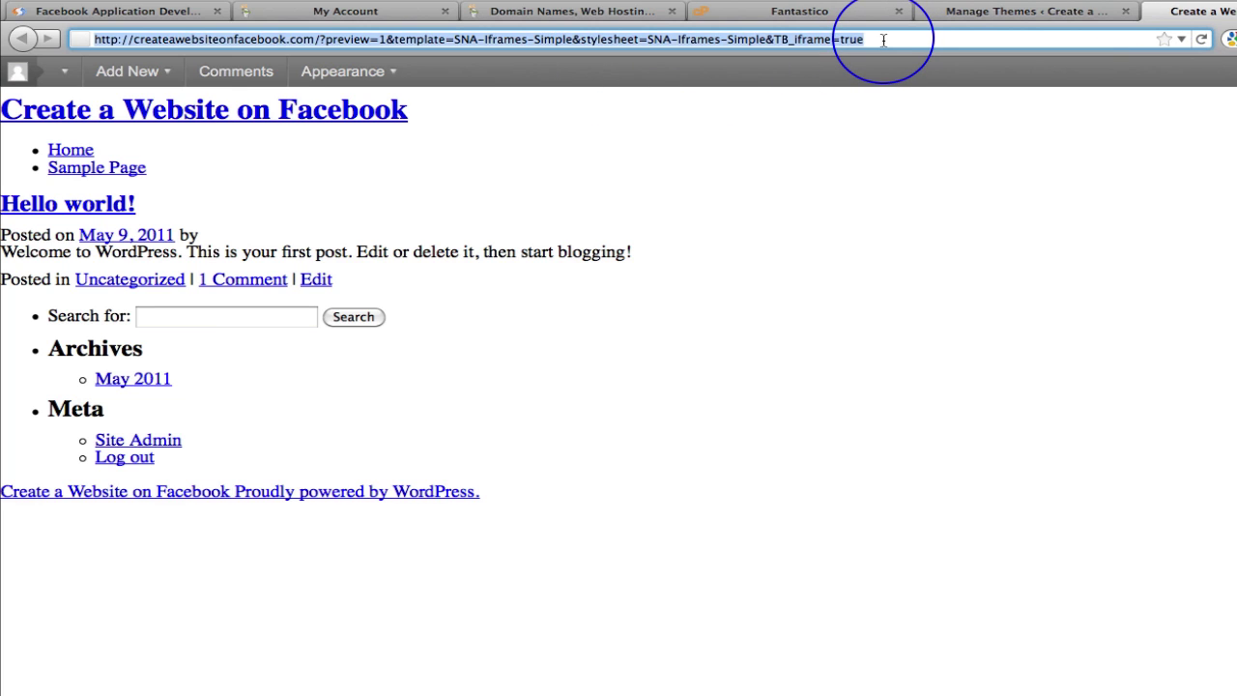
type("www.cre")
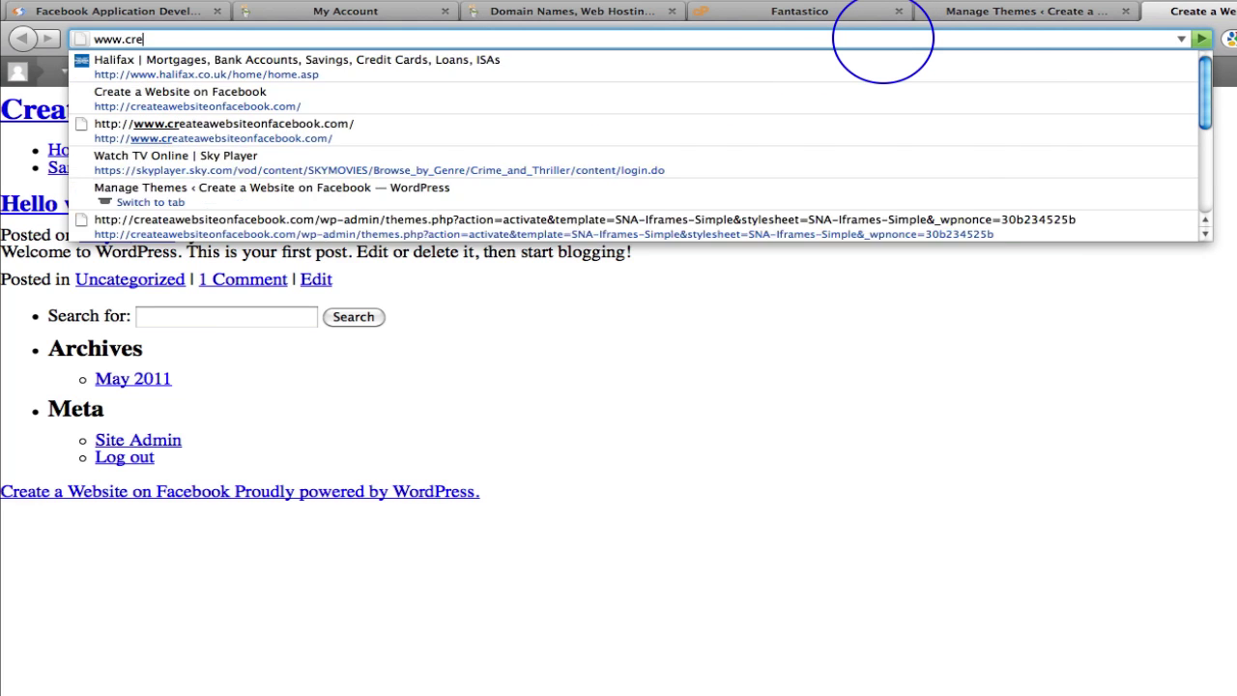
type("ate")
key("Down")
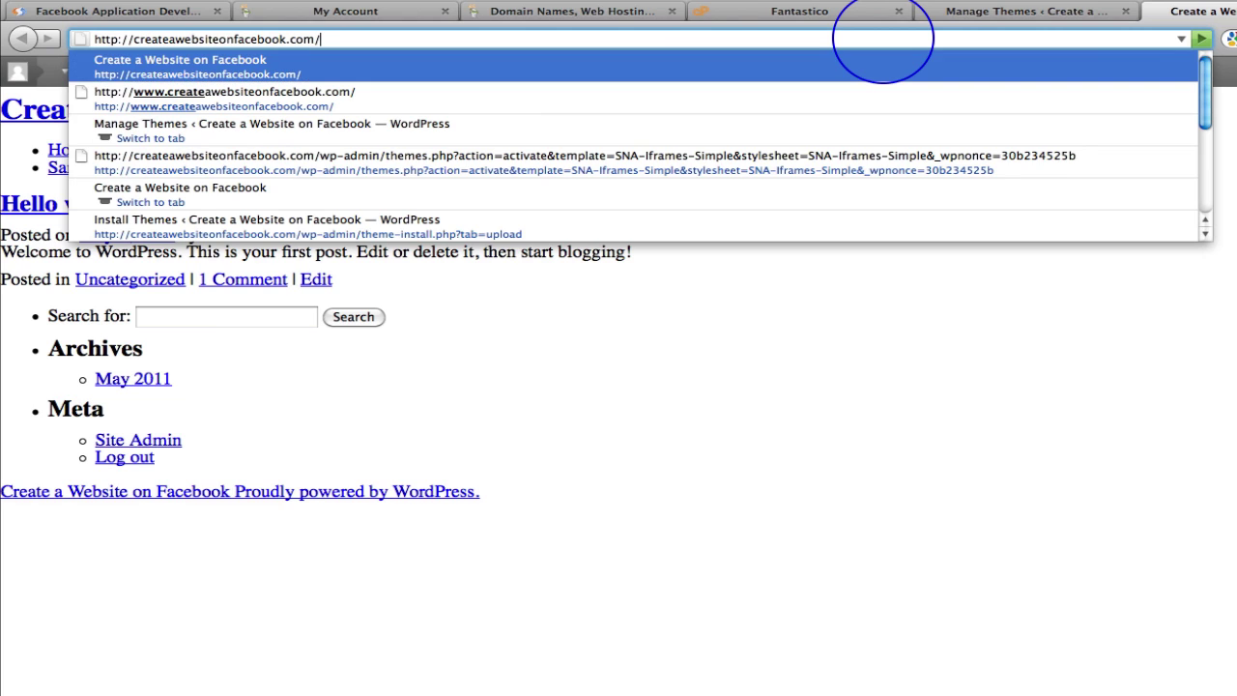
key("Return")
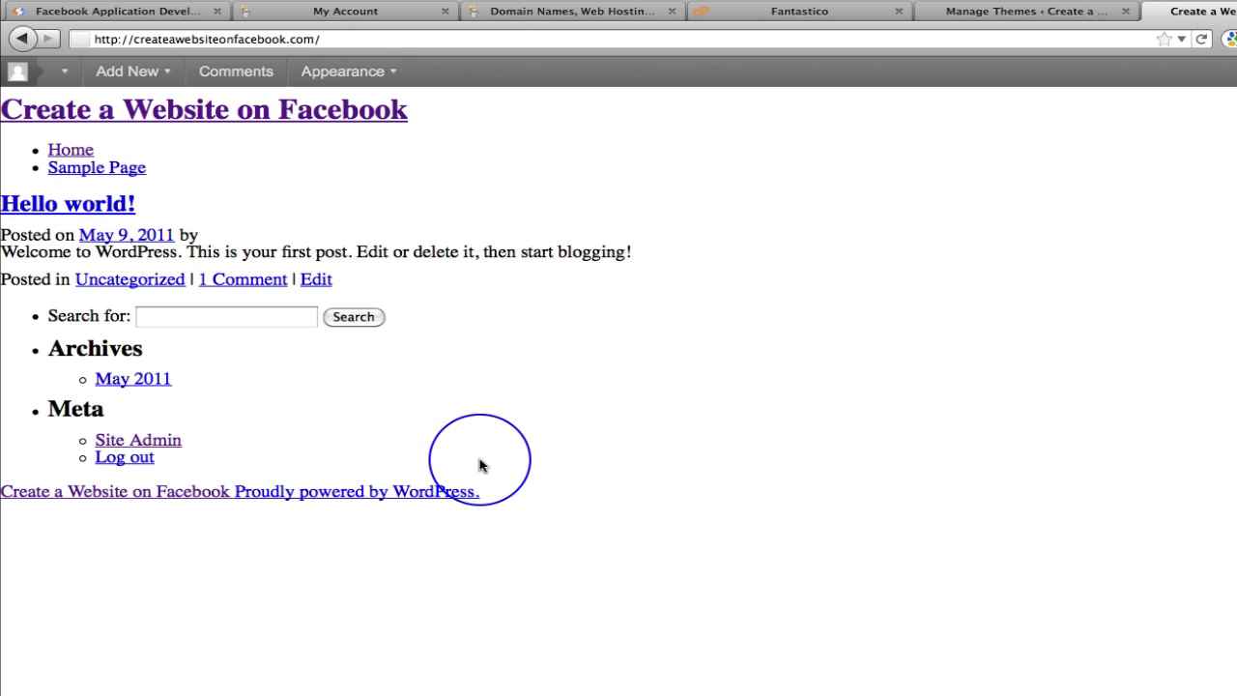
Step: Switch back to the Manage Themes tab showing SNA Iframes Simple 1.1 as Current Theme
left_click(992, 14)
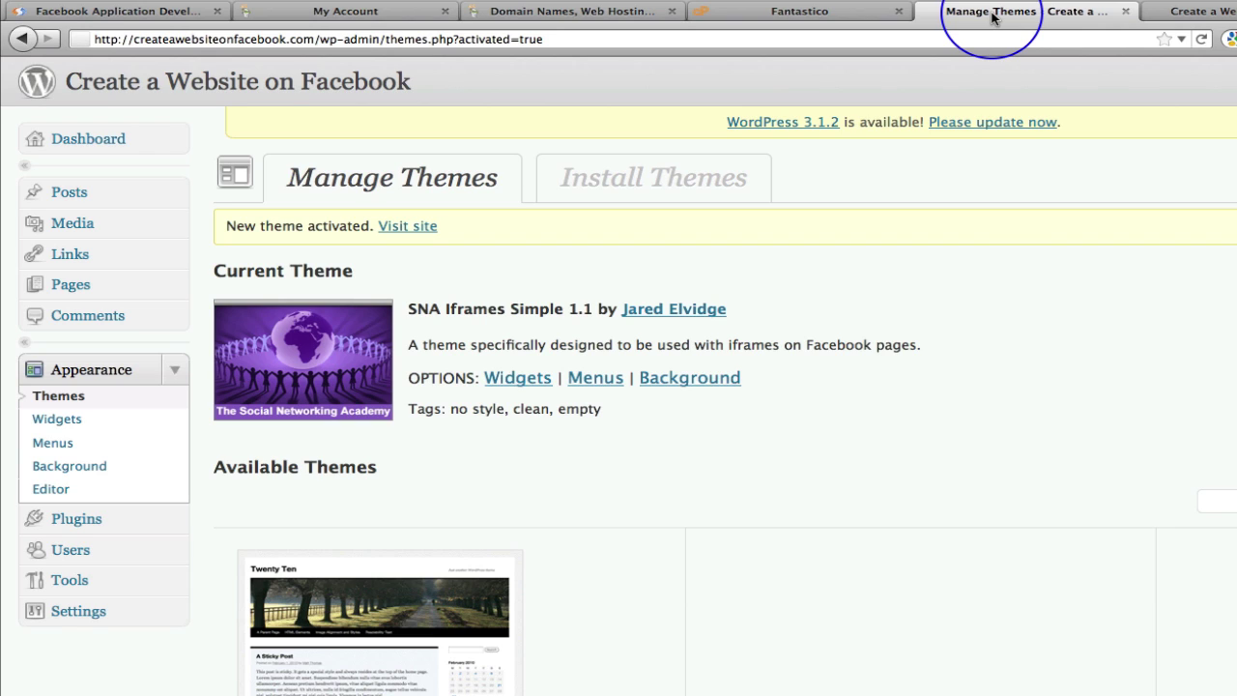